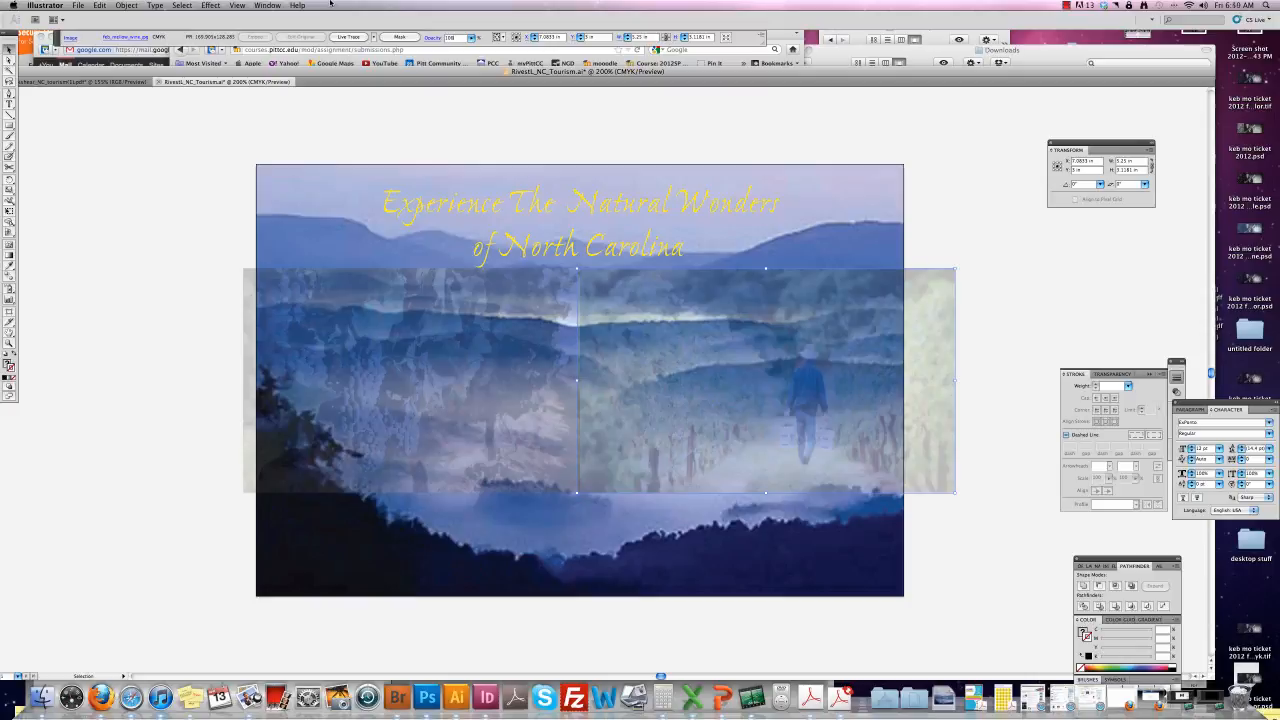
Select the faded left grape photo and right vineyard photo and restore them to 100% opacity
left_click(400, 340)
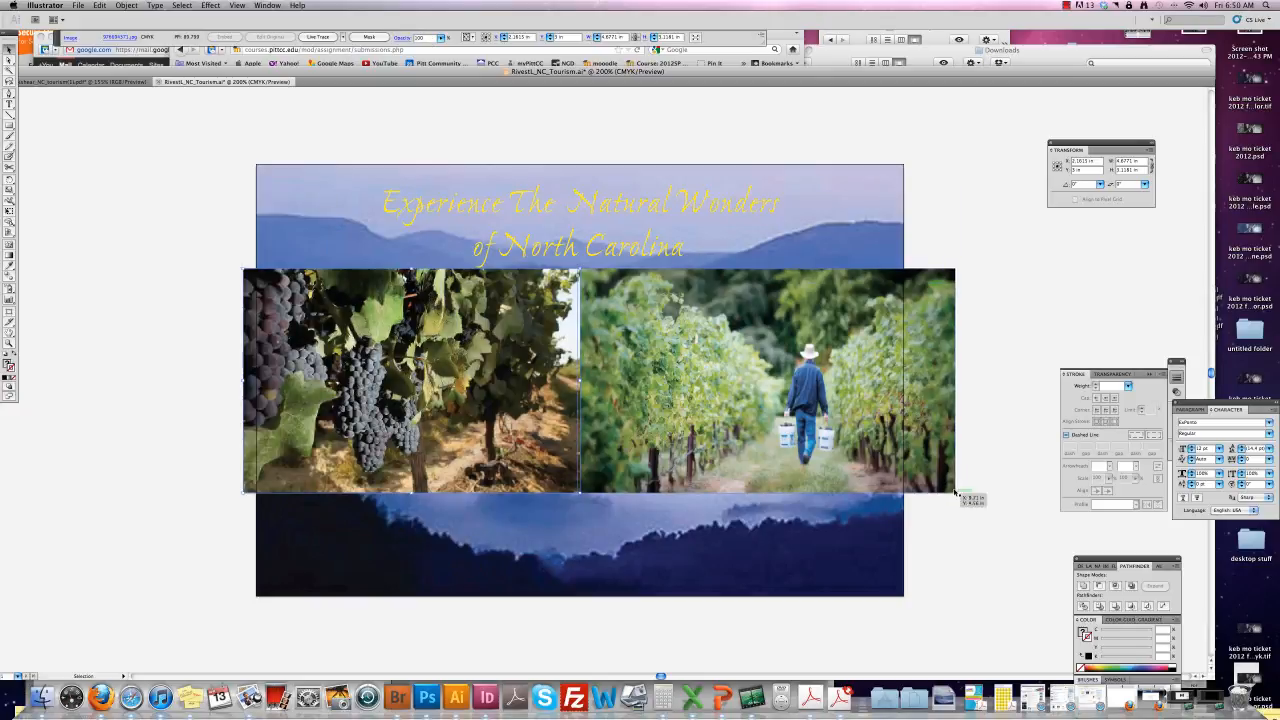
left_click(775, 306)
Trim the grape and vineyard photos to equal height, fitting the vineyard photo to the background edge
left_click_drag(767, 269, 766, 305)
left_click(497, 345)
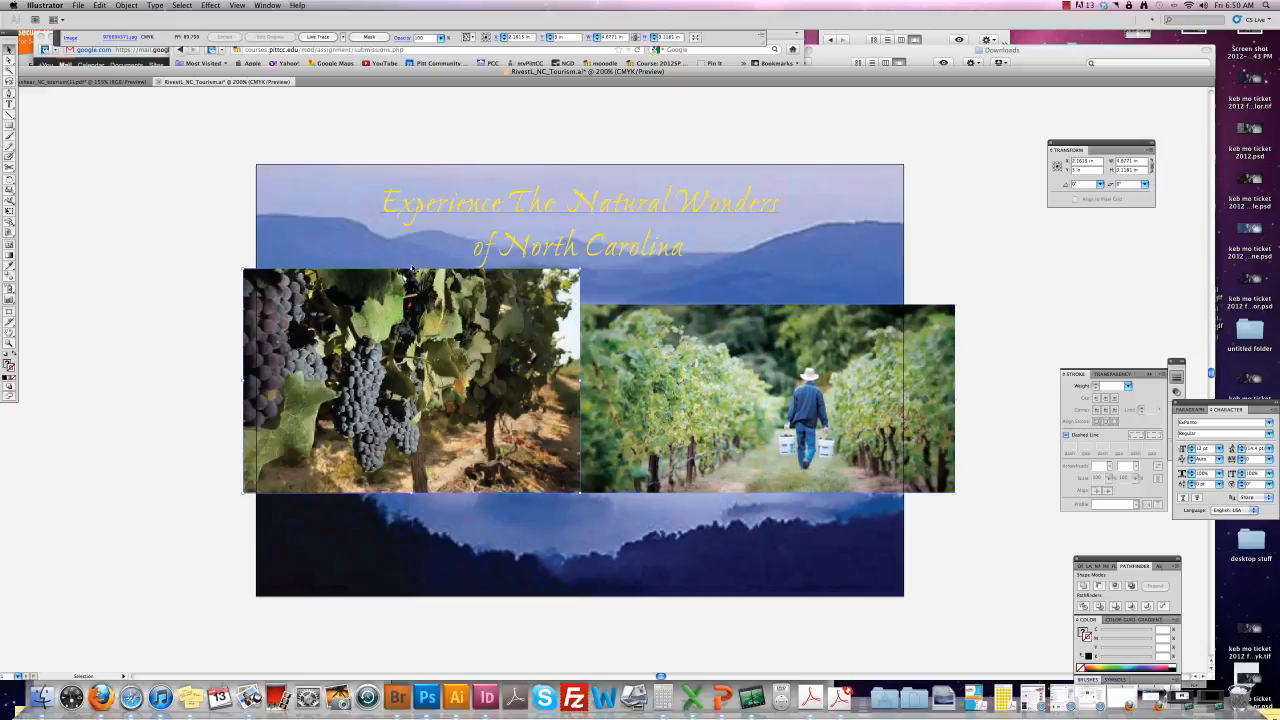
left_click_drag(412, 267, 414, 303)
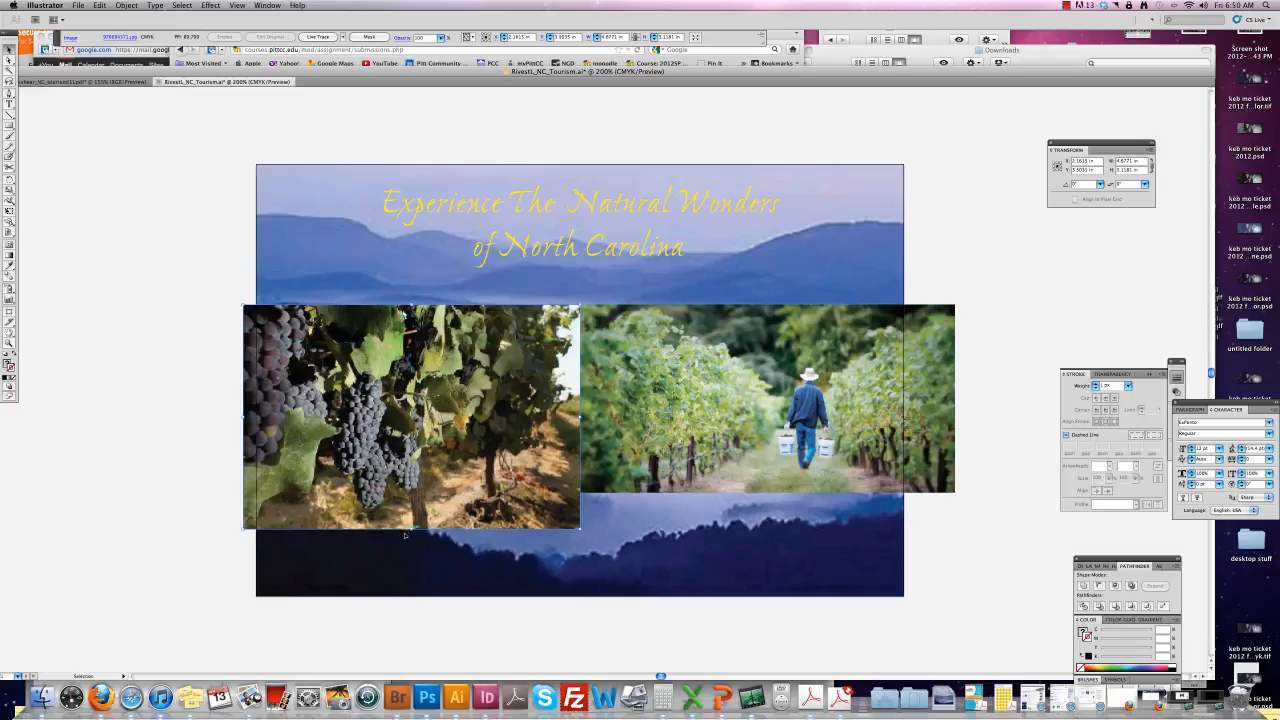
left_click_drag(413, 530, 415, 494)
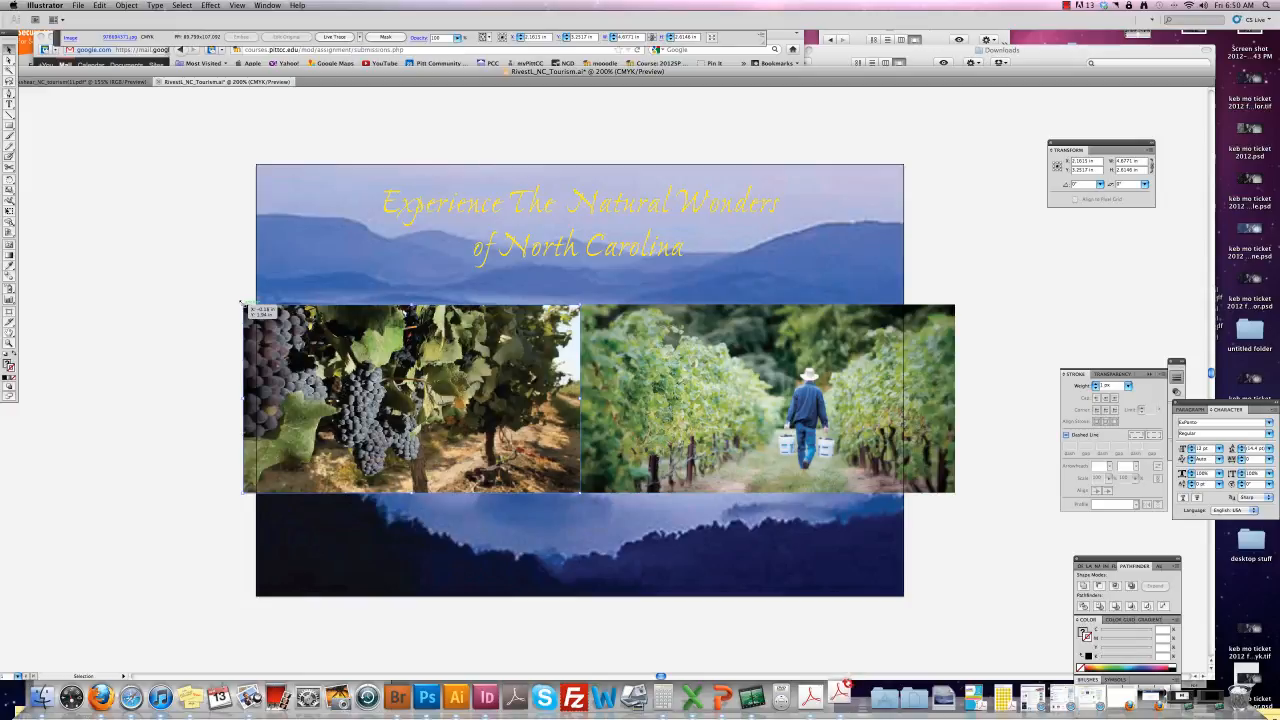
left_click_drag(242, 307, 257, 312)
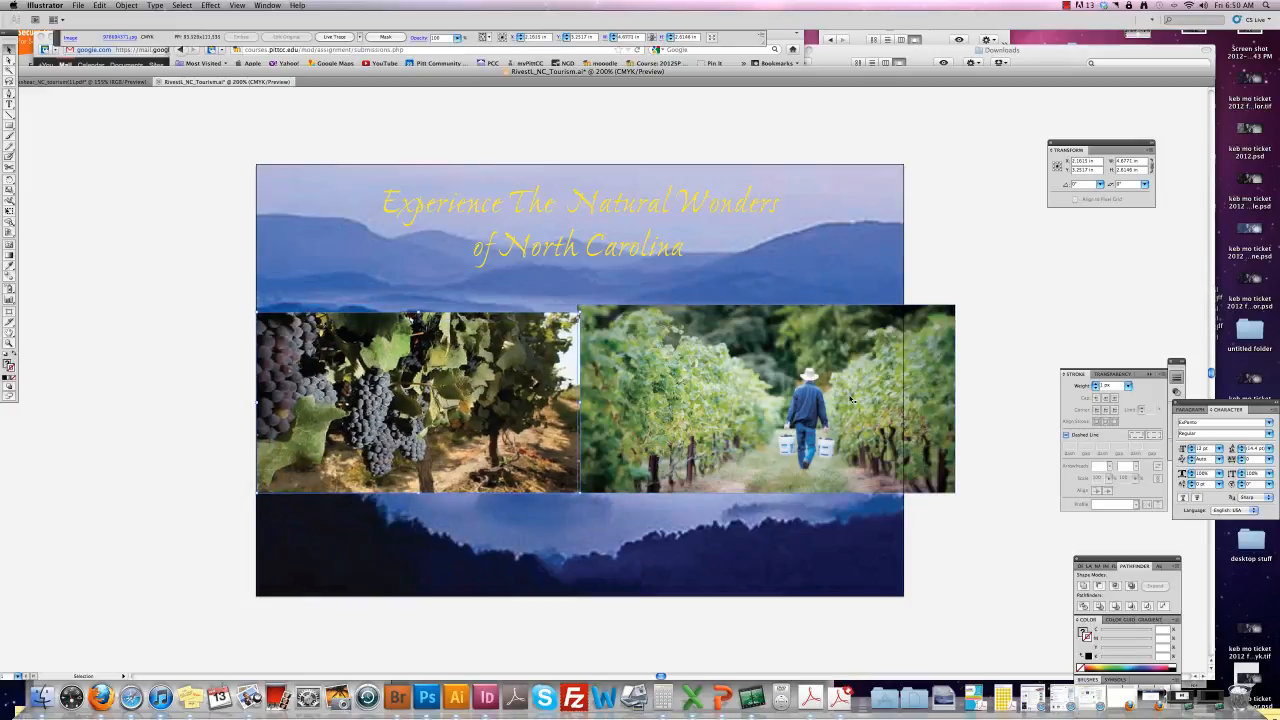
left_click(953, 307)
left_click_drag(955, 307, 940, 312)
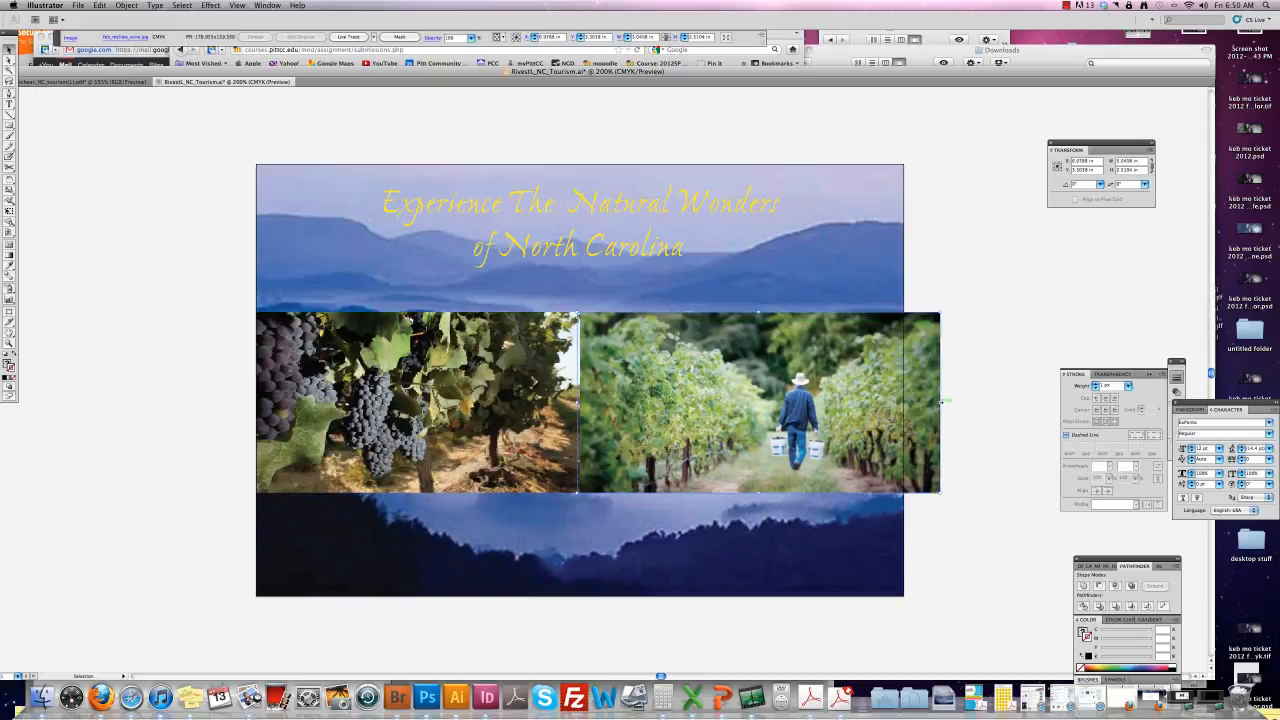
left_click_drag(942, 402, 905, 405)
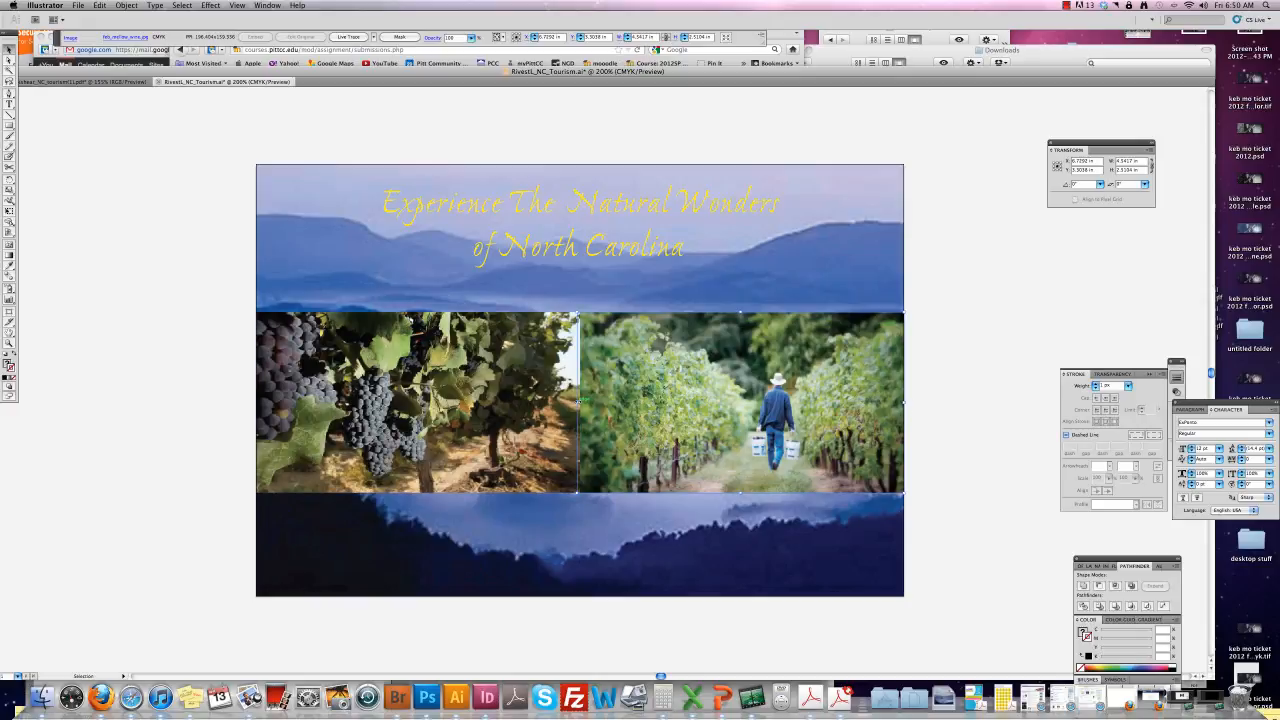
Select both photos and raise them together just under the mountain header
left_click(662, 418, "shift")
left_click(660, 419, "shift")
left_click(567, 440, "shift")
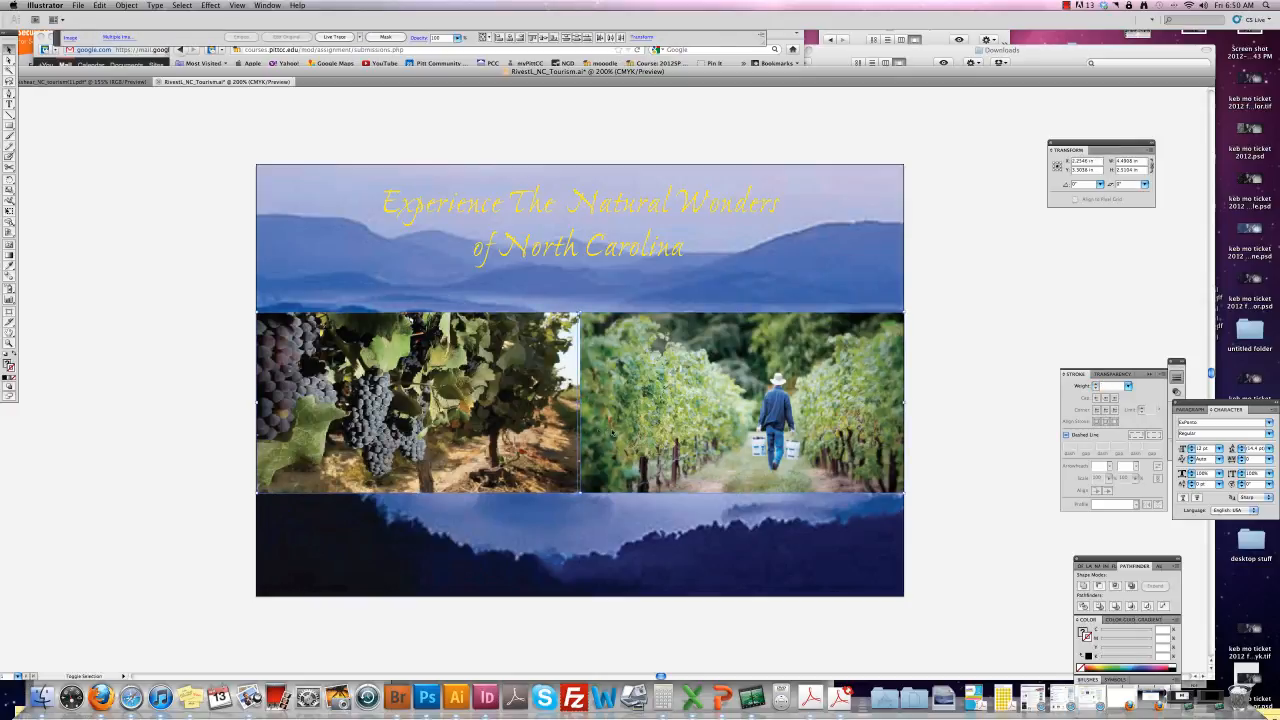
left_click_drag(567, 440, 567, 418)
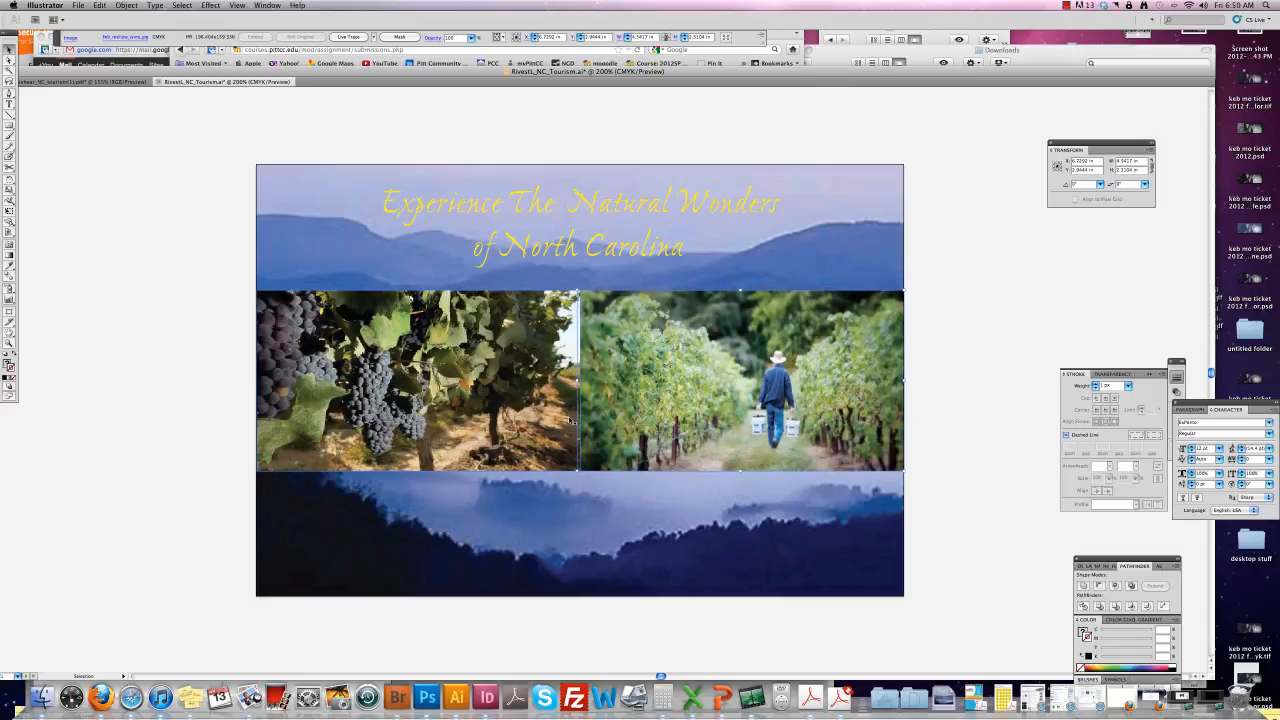
Draw thin white rectangles across the full width above and below the photo band
left_click(70, 253)
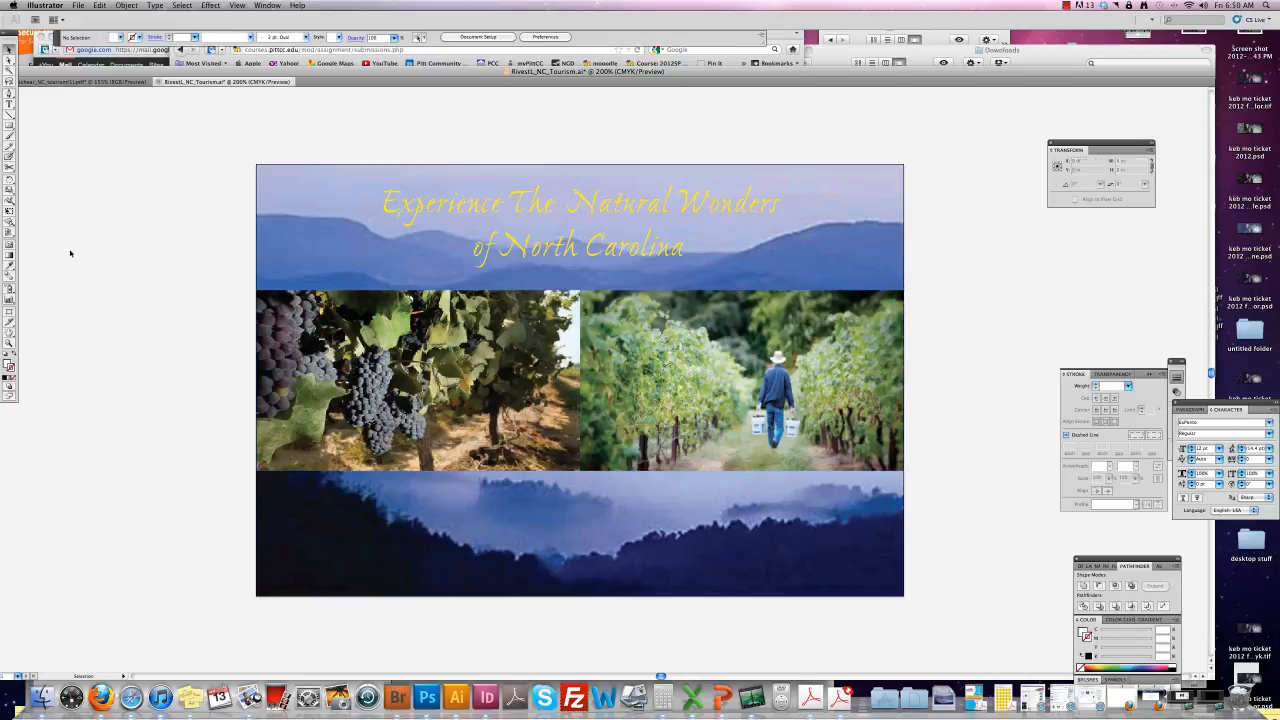
left_click(9, 124)
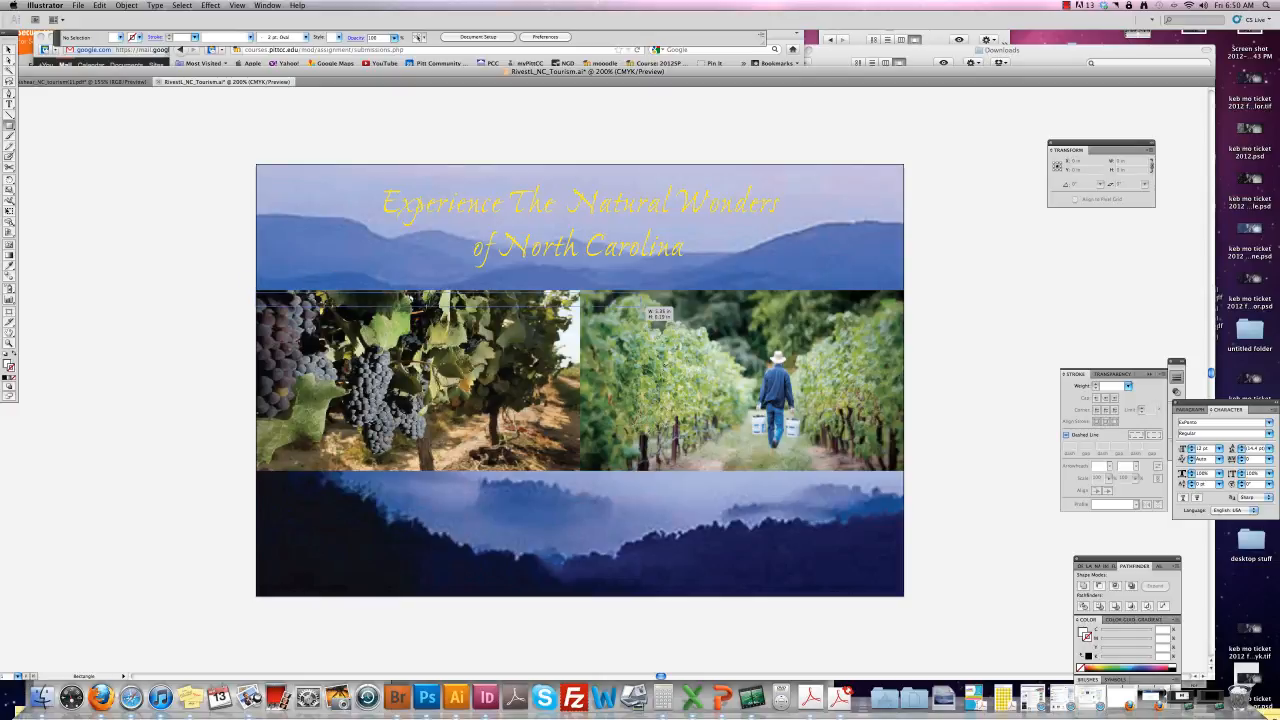
left_click_drag(327, 185, 903, 291)
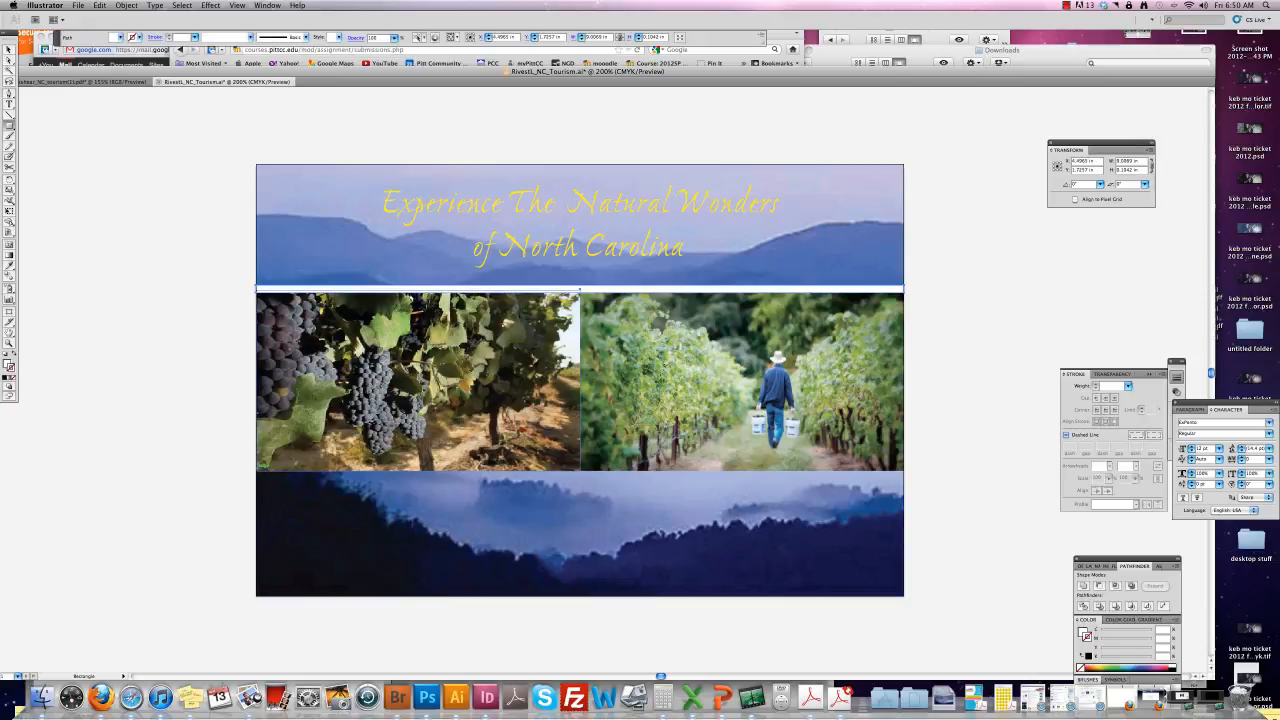
left_click_drag(256, 470, 905, 468)
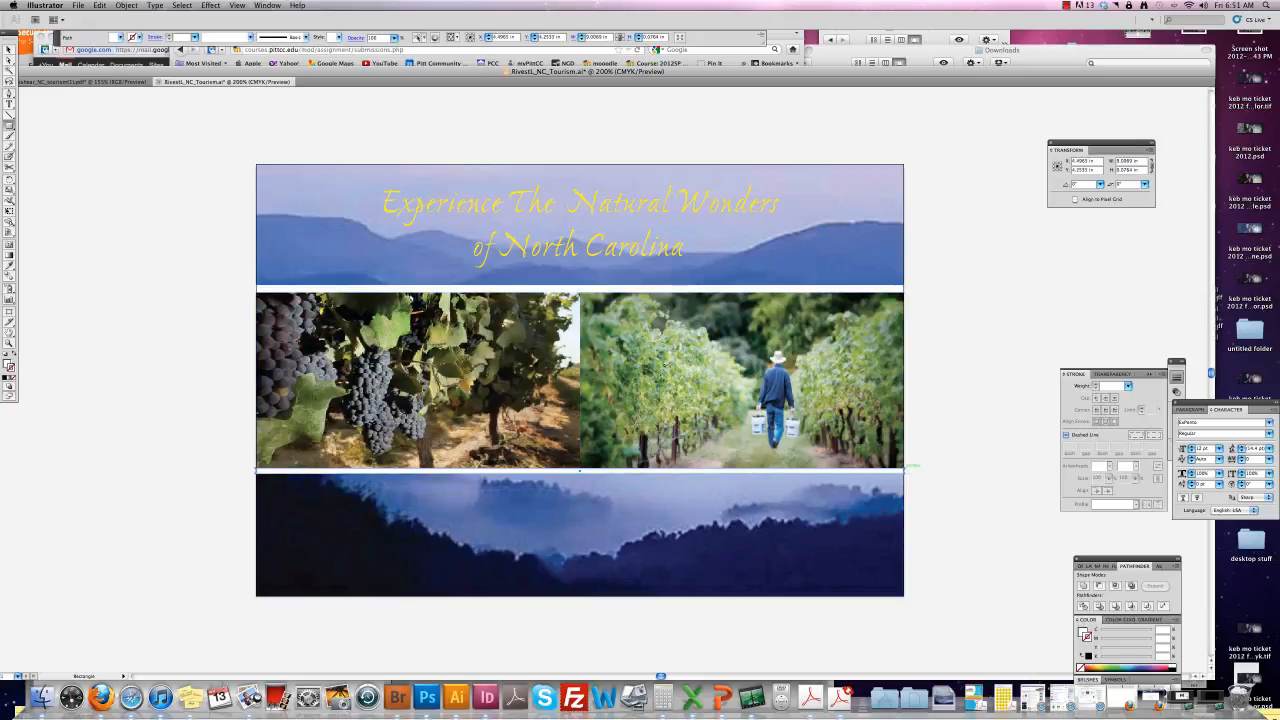
key("v")
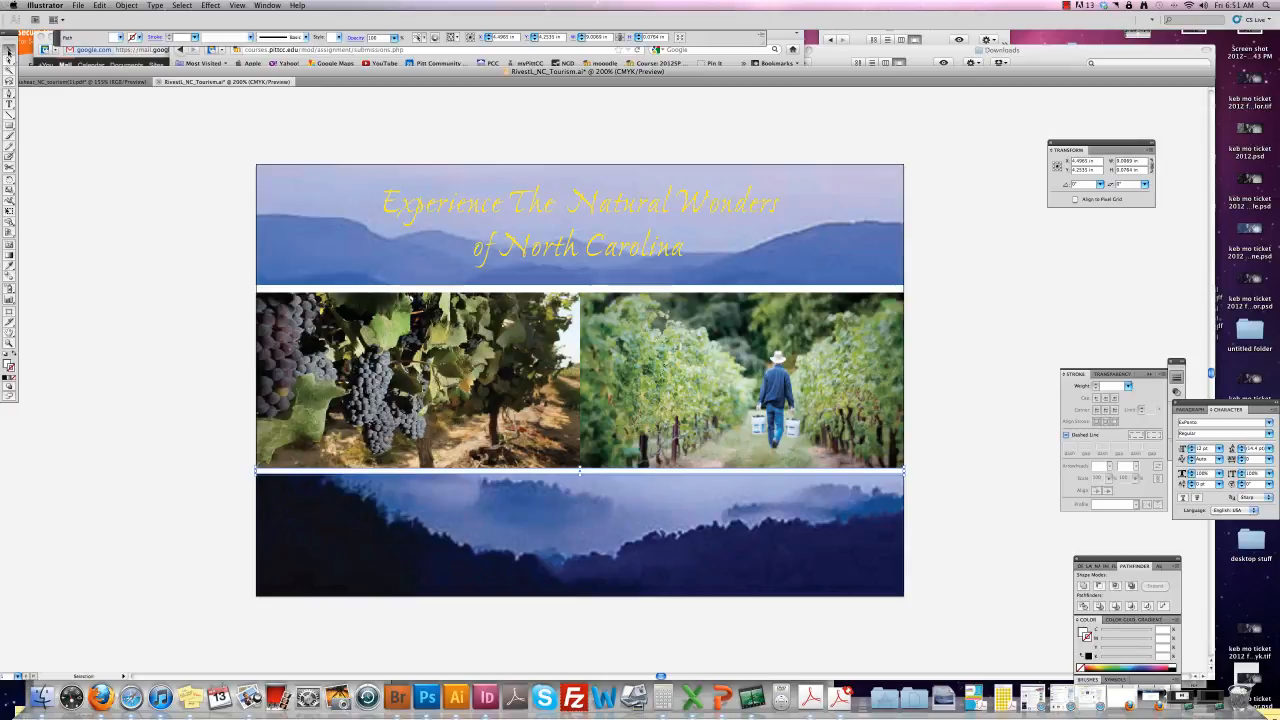
left_click(123, 286)
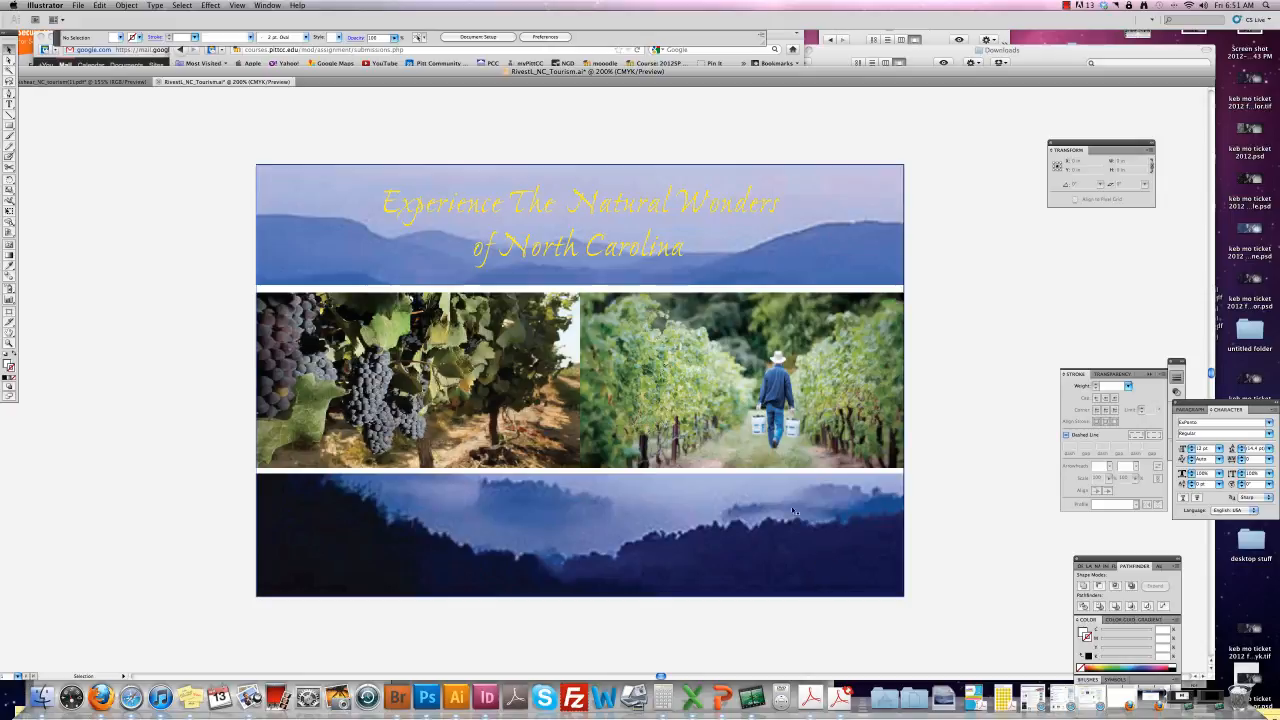
Move the headline block left over the mountains and select all of its text
left_click(658, 211)
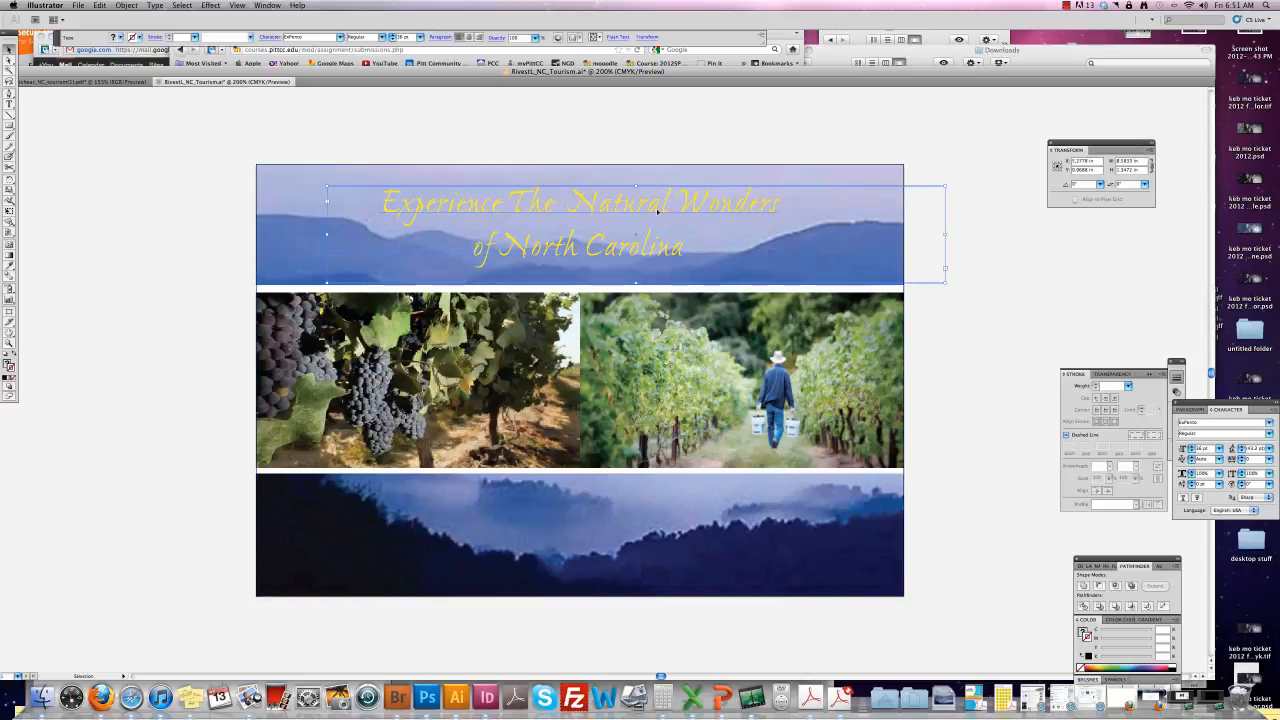
left_click_drag(658, 211, 590, 212)
key("t")
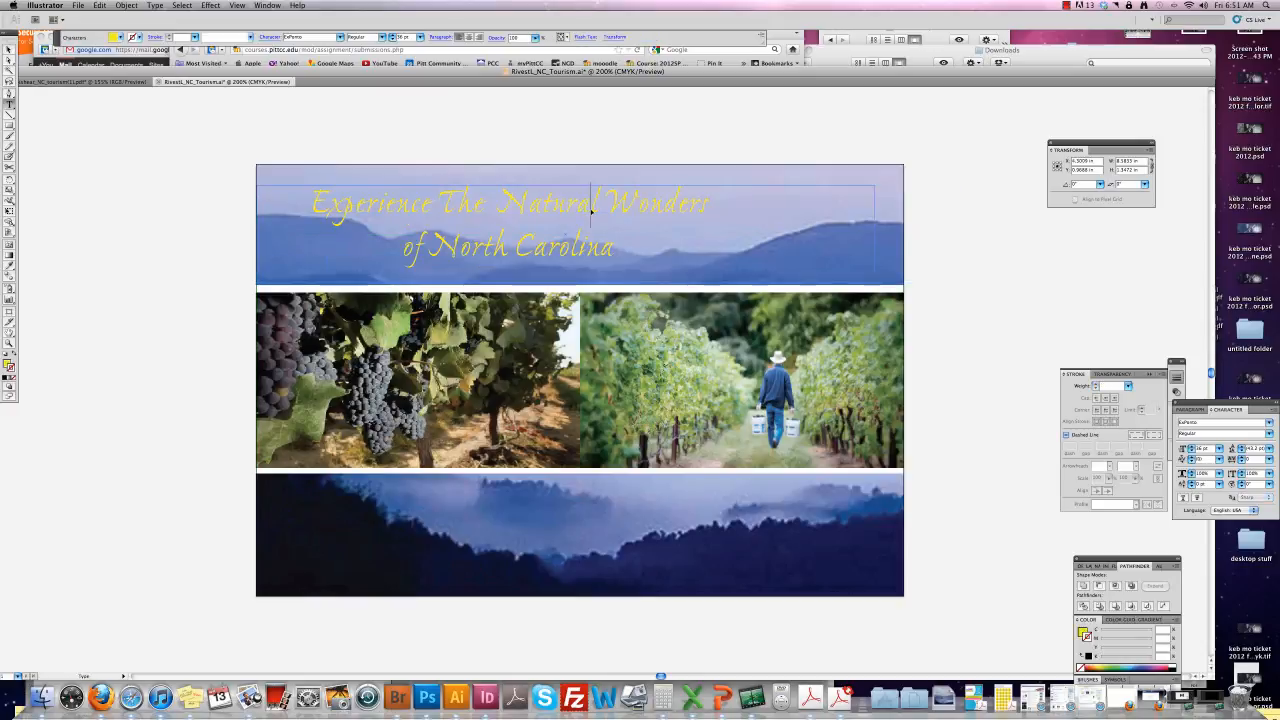
left_click(591, 212)
key("super+a")
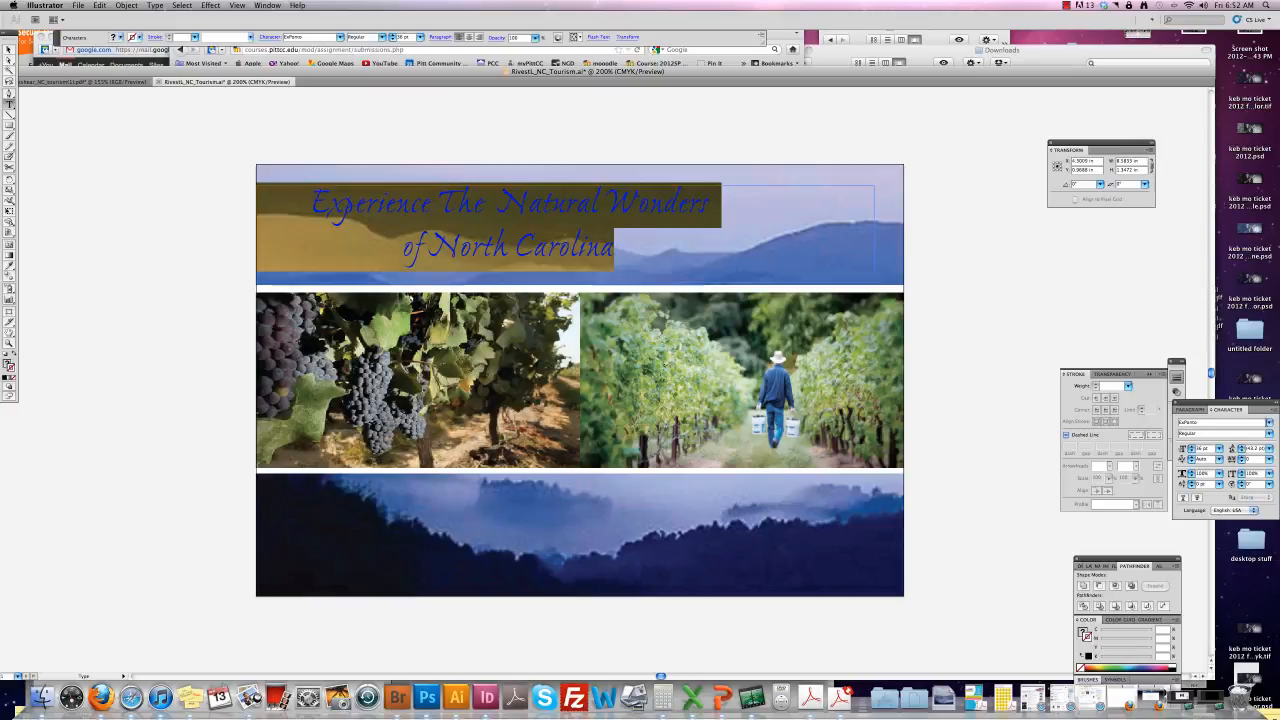
Open the Character panel's font family list and highlight the current font name for replacement
left_click(1269, 422)
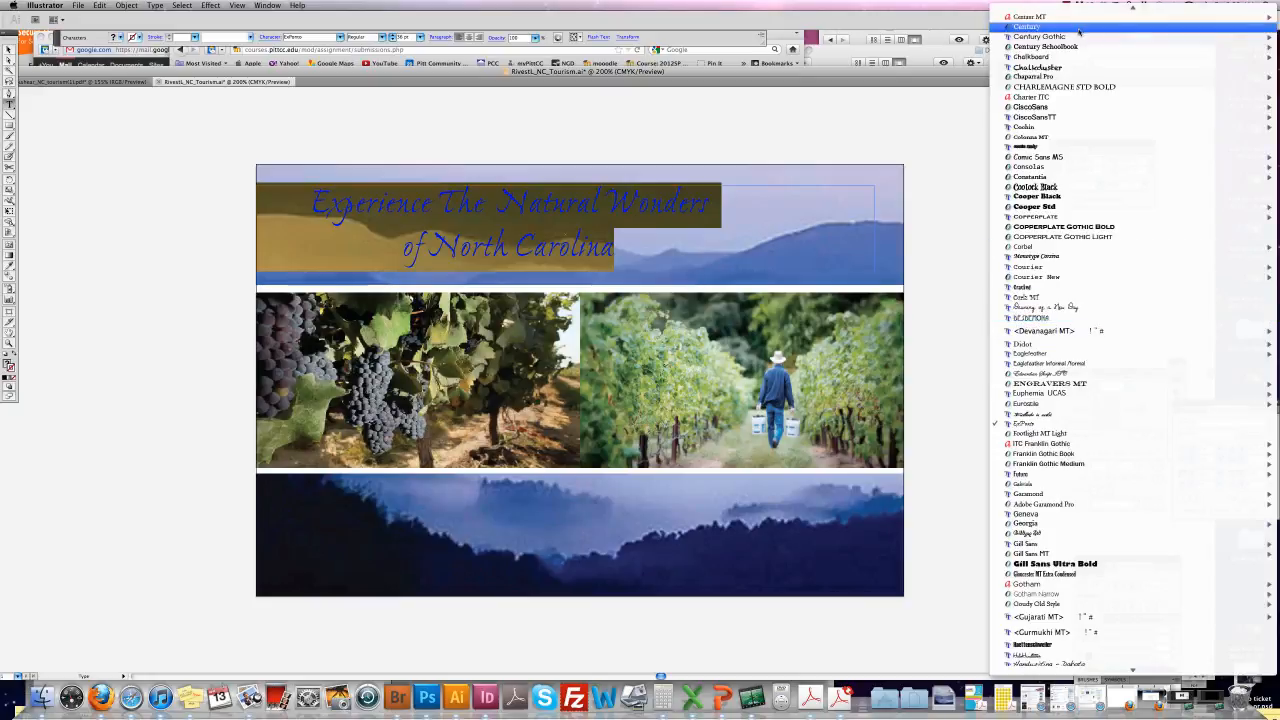
mouse_move(1056, 6)
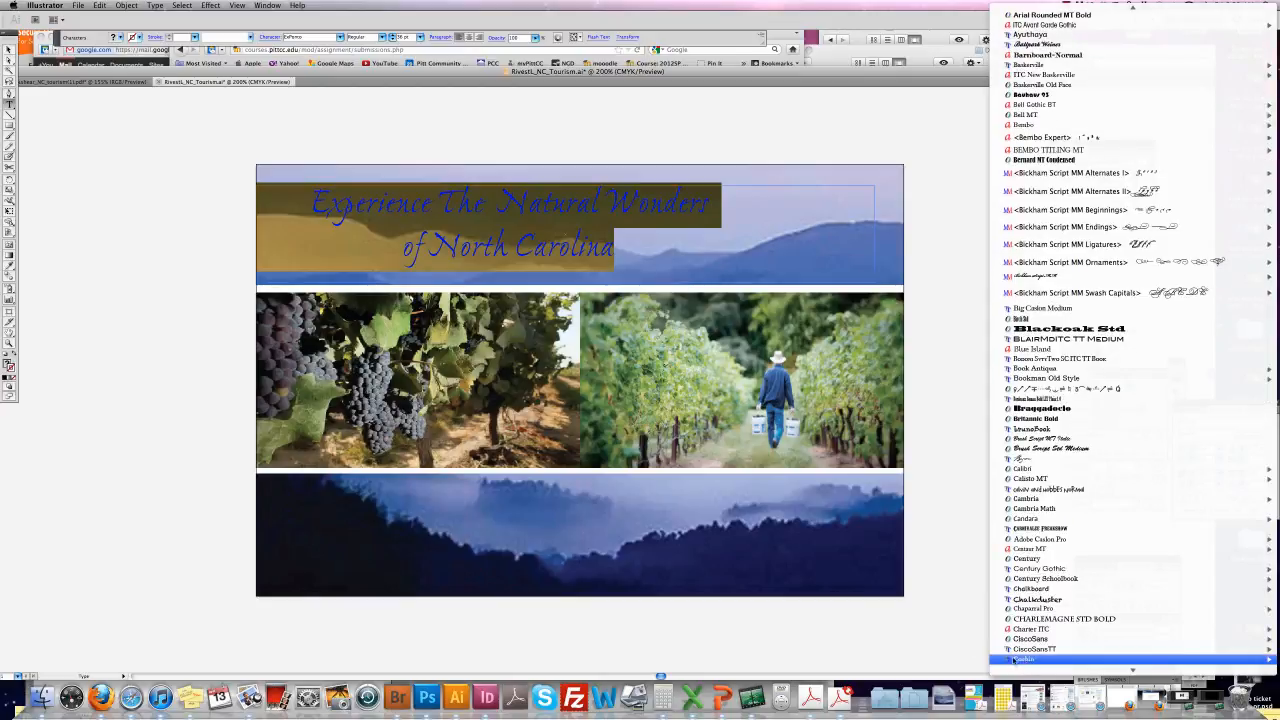
left_click(968, 624)
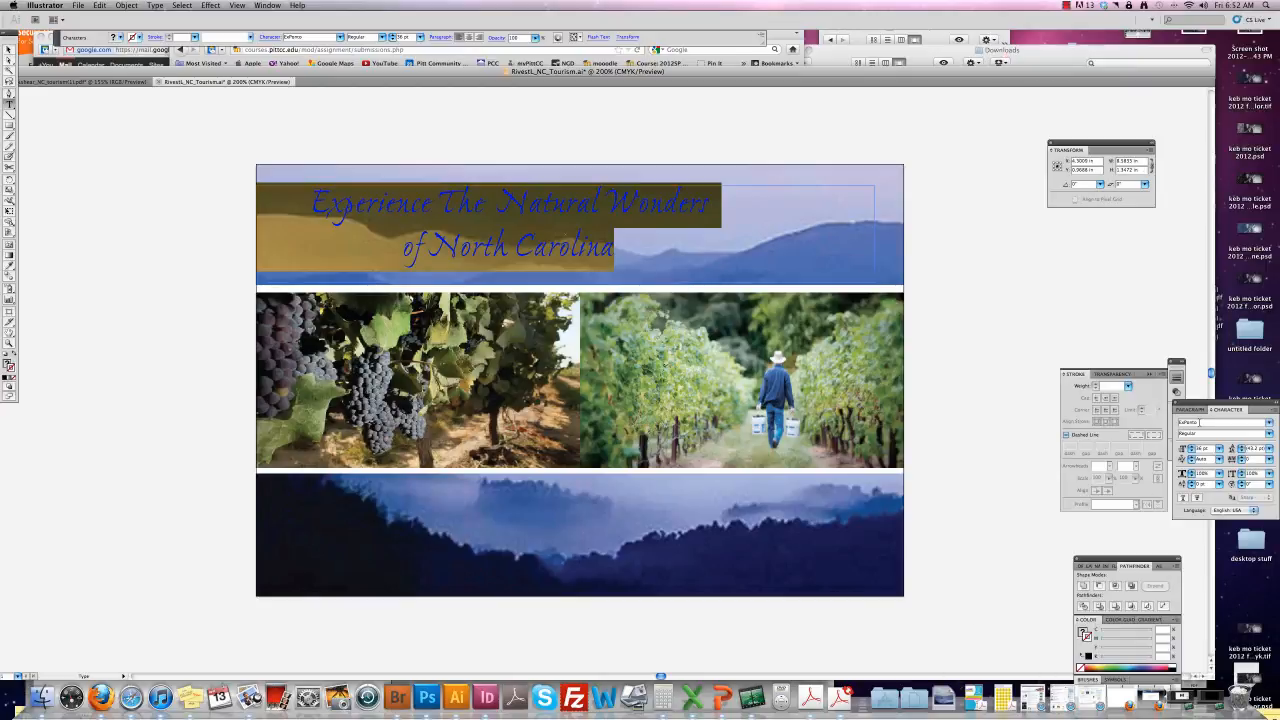
left_click_drag(1197, 422, 1073, 396)
Enter 'mr' in the font field, choose the Roman style, and tighten the headline's letter spacing
type("mrsEaves")
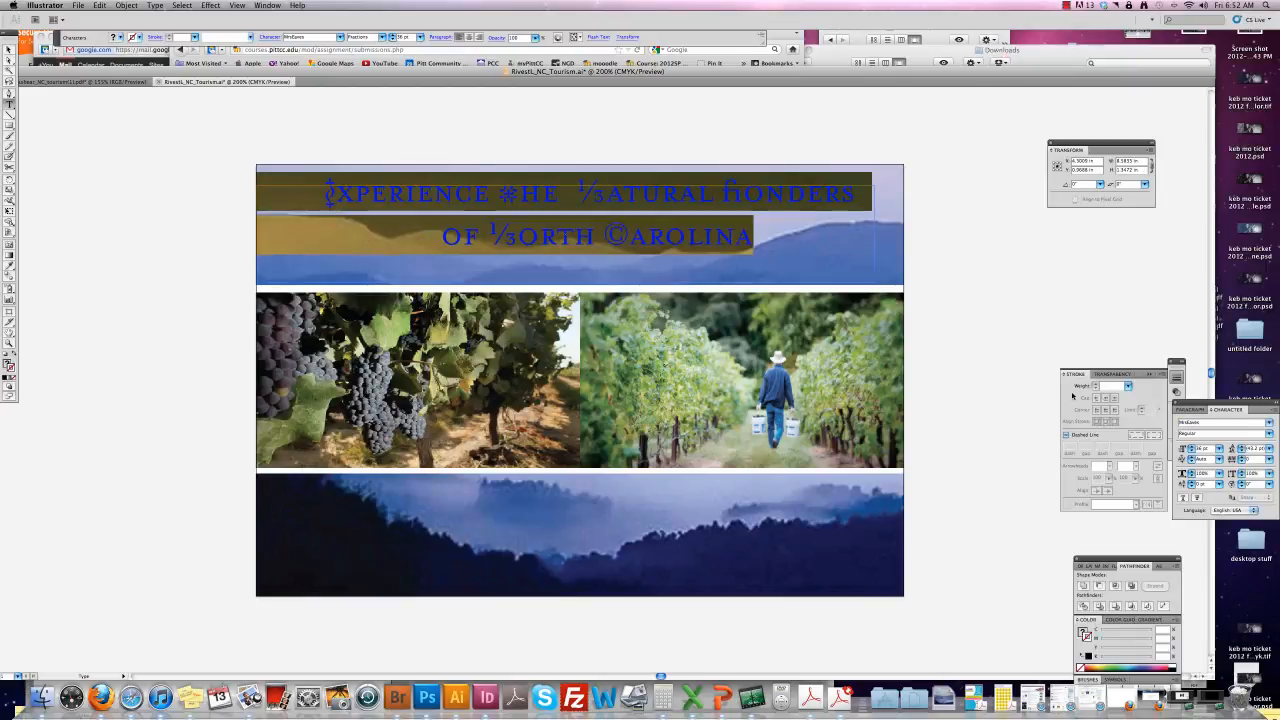
left_click(1269, 434)
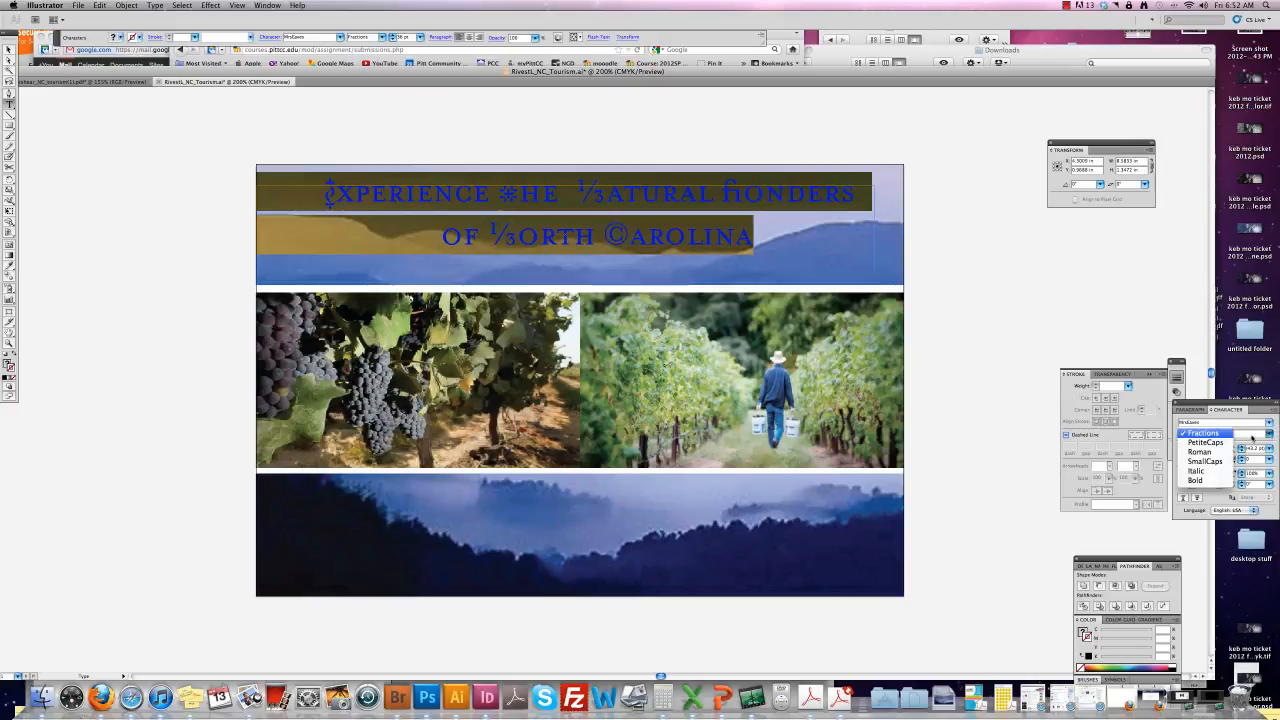
left_click(1198, 455)
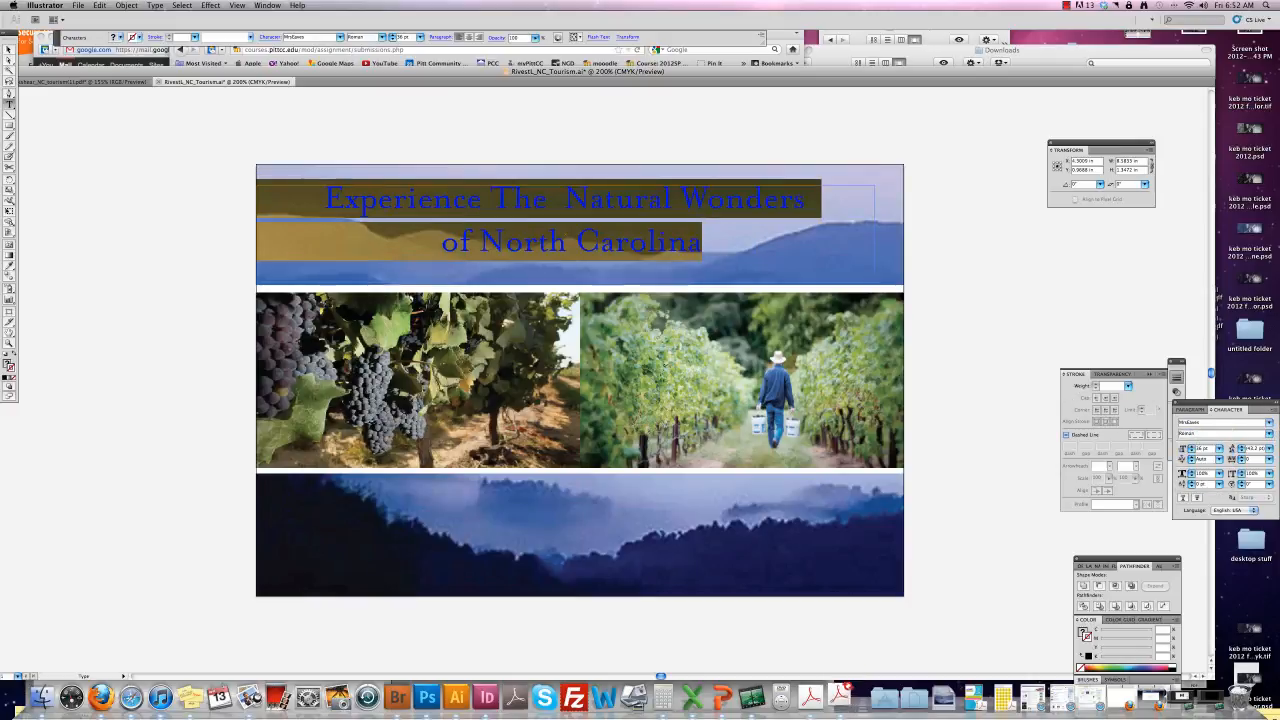
left_click(1268, 459)
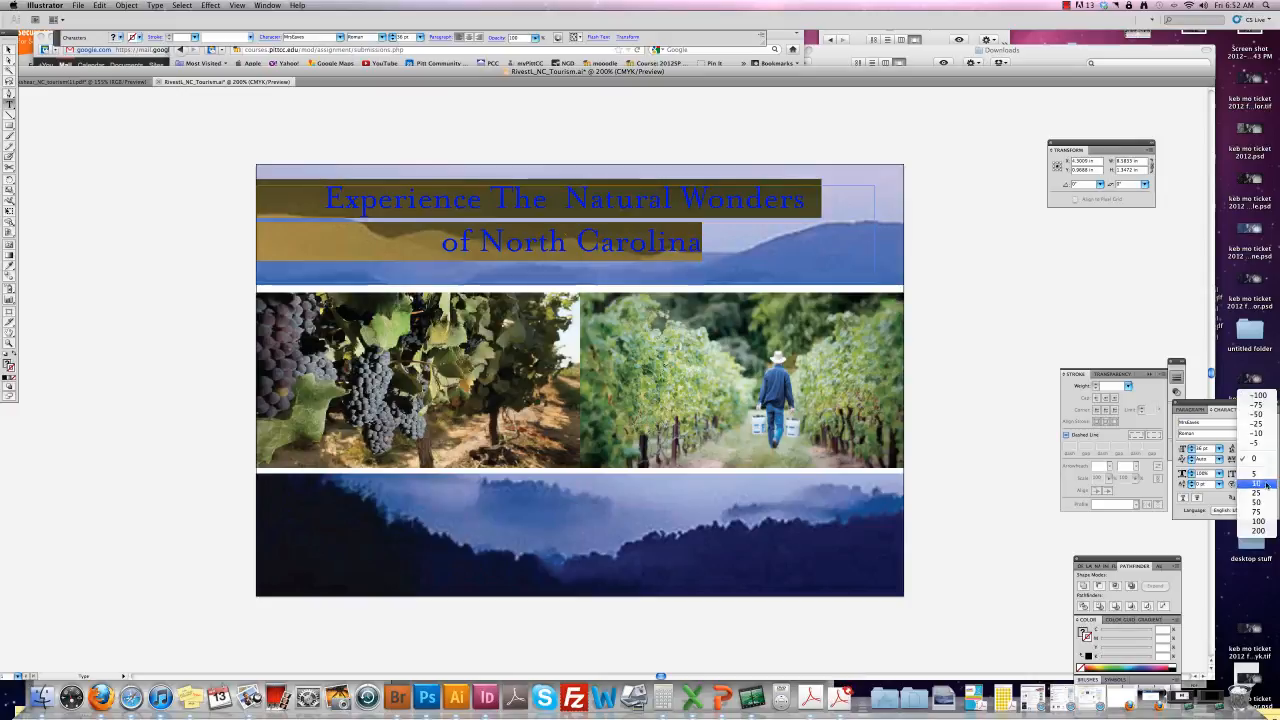
left_click(1252, 426)
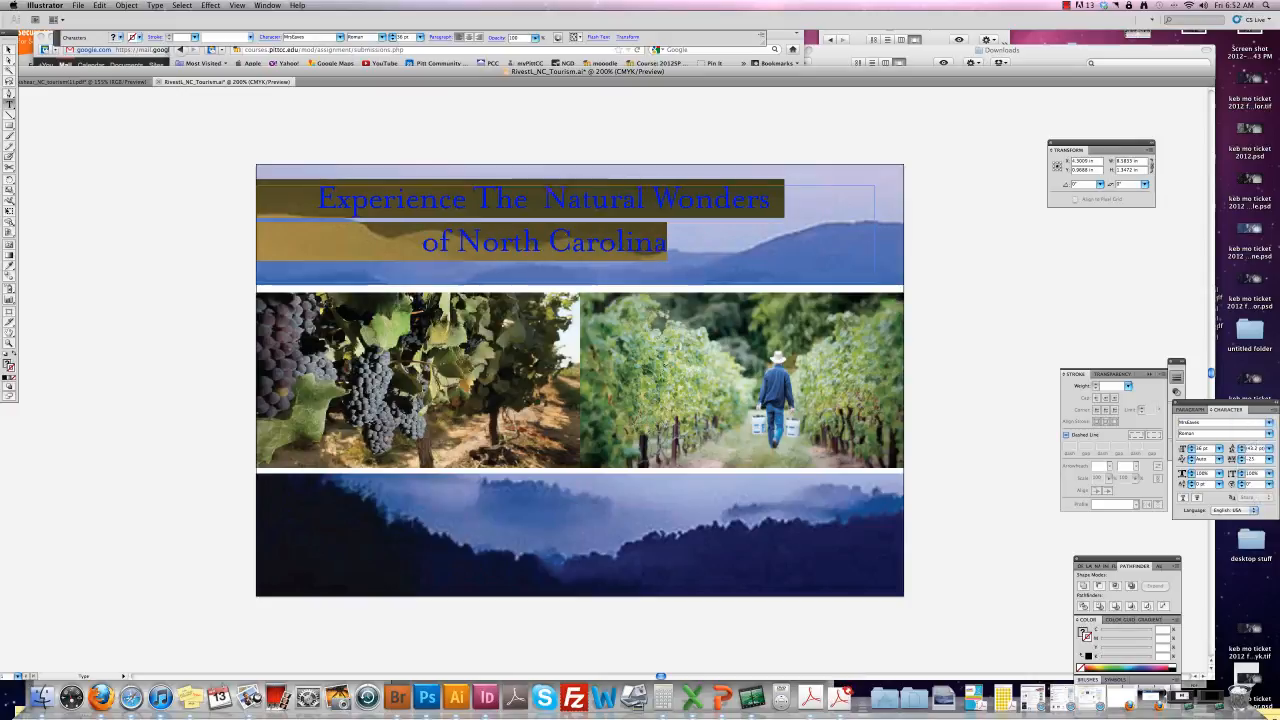
Remove the stray 'n==' characters before the second headline line
left_click(652, 200)
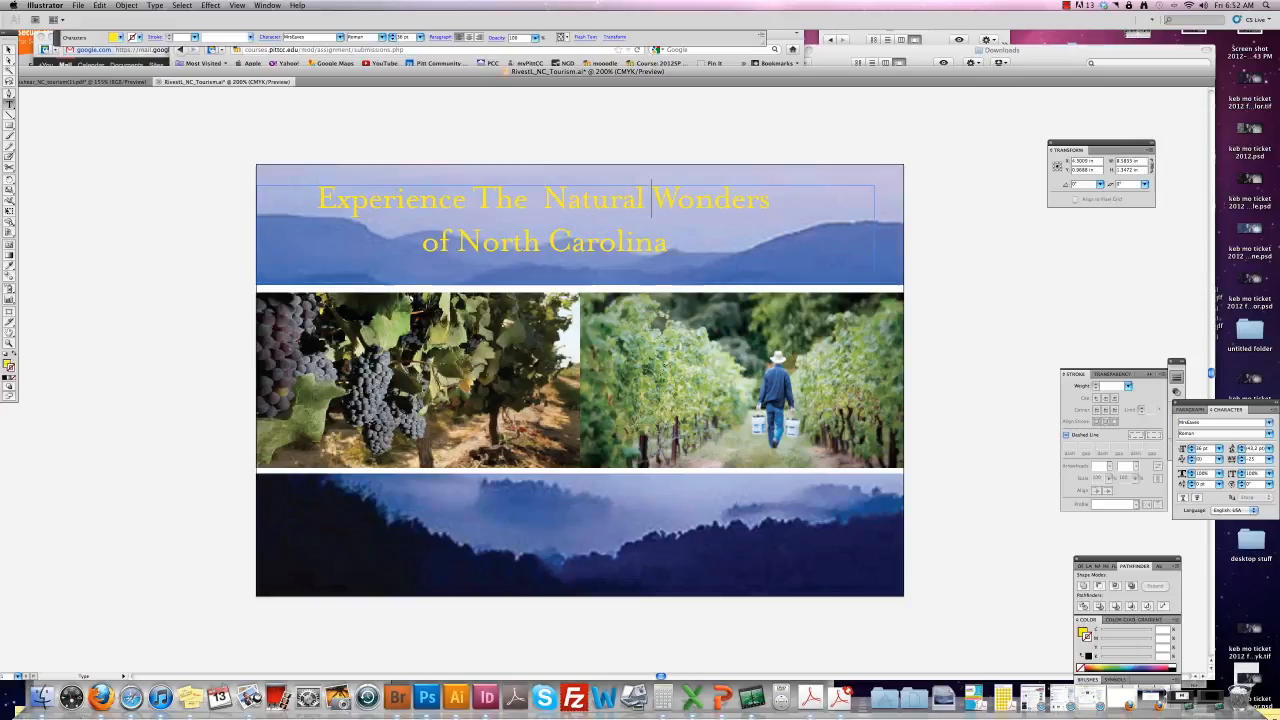
type("n==")
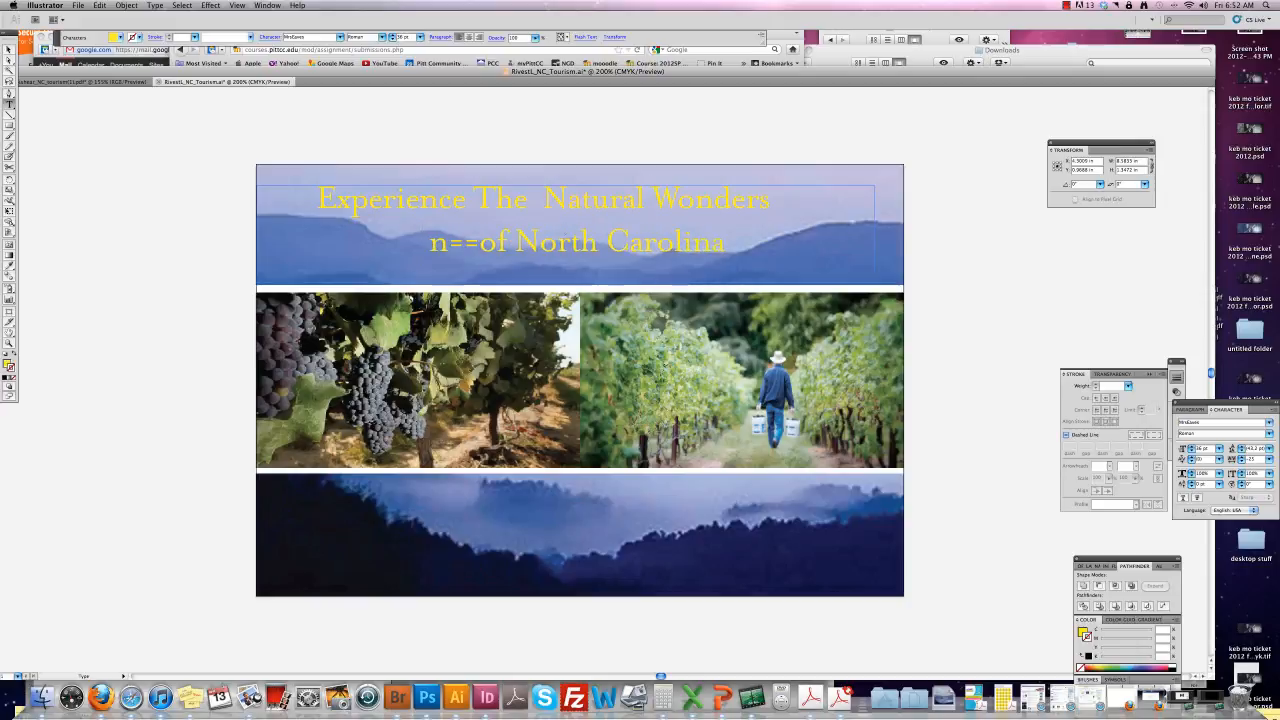
key("BackSpace")
key("BackSpace")
key("BackSpace")
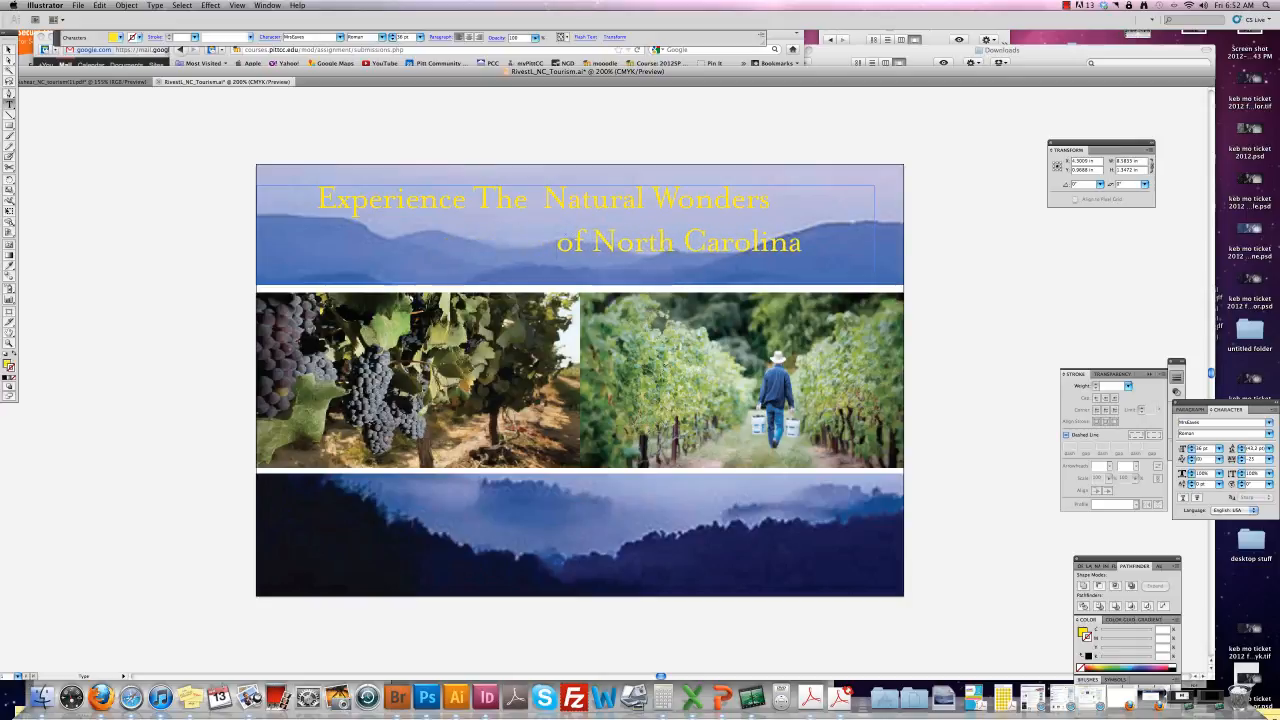
Make 'Experience The Natural Wonders' italic, undoing italic mistakenly applied to 'of North Carolina'
left_click_drag(802, 243, 543, 243)
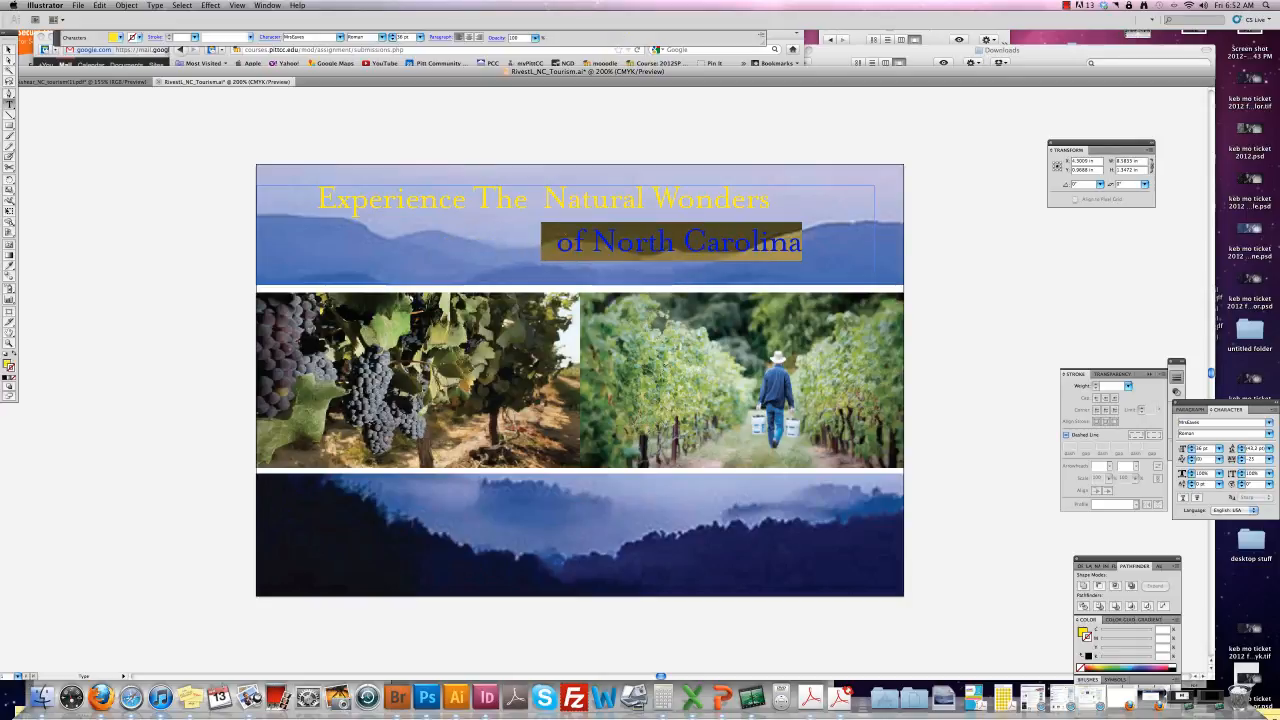
left_click(1180, 431)
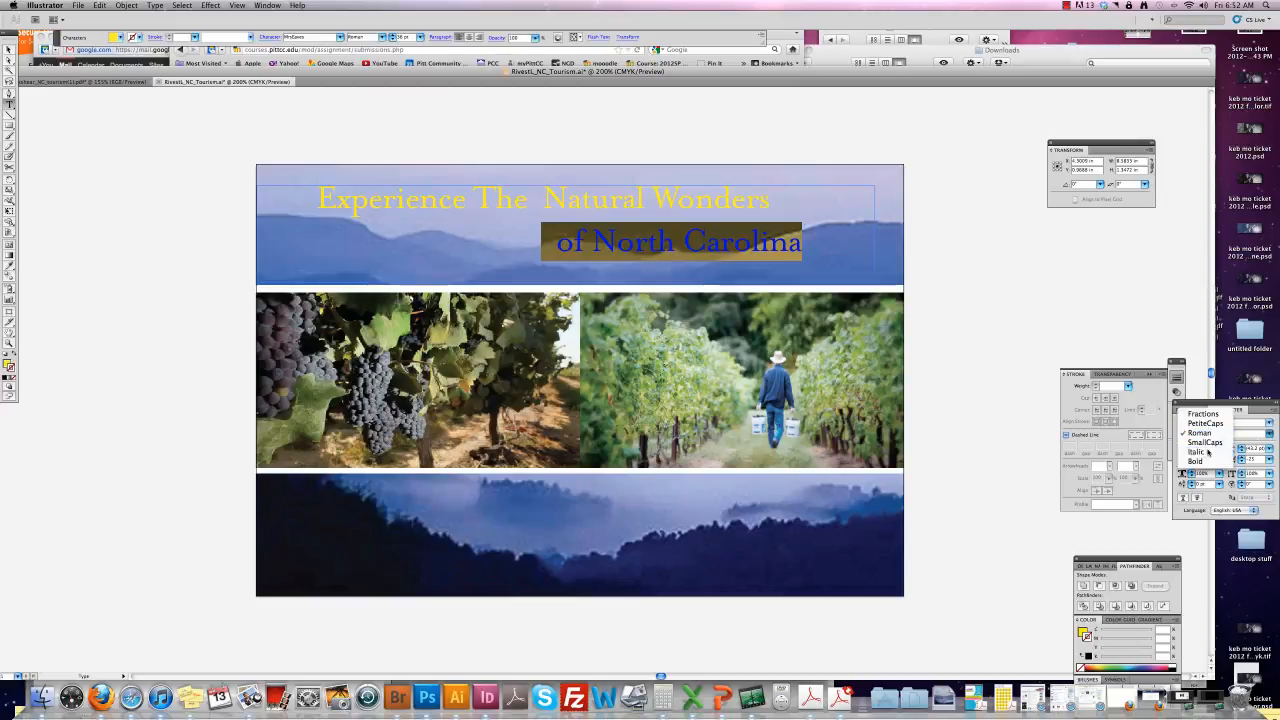
left_click(1207, 452)
left_click(677, 242)
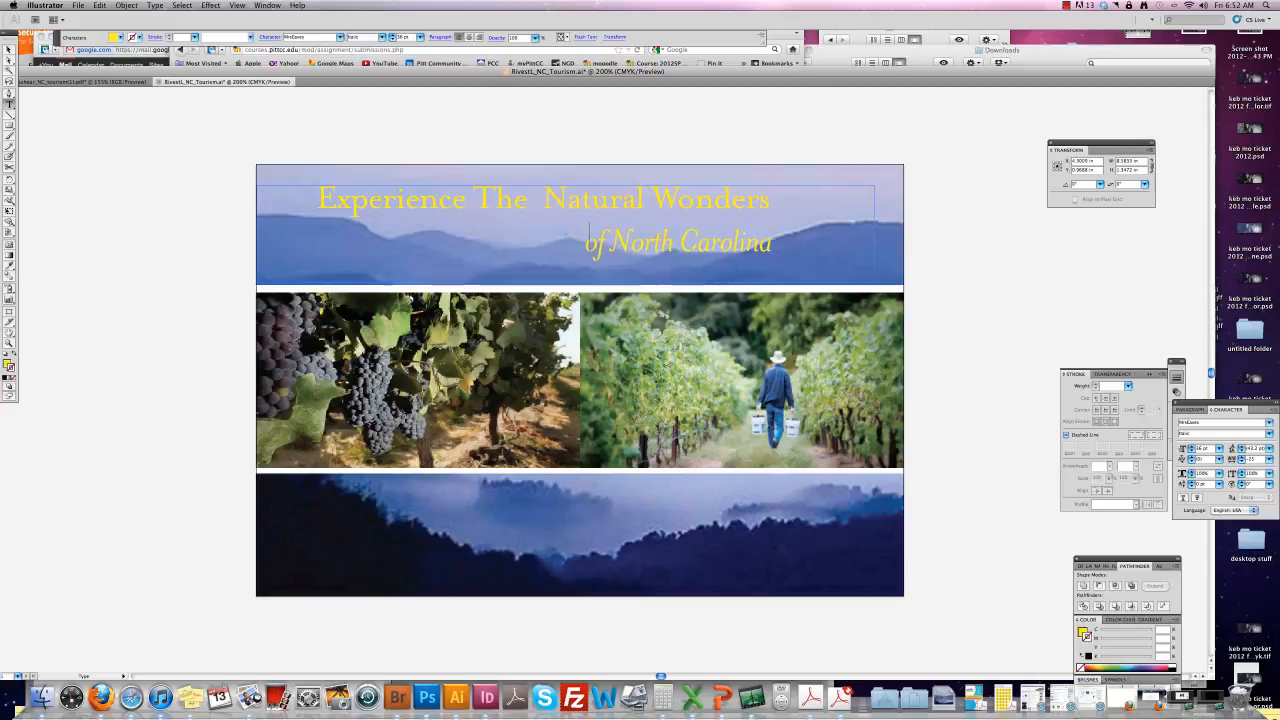
key("super+z")
key("super+z")
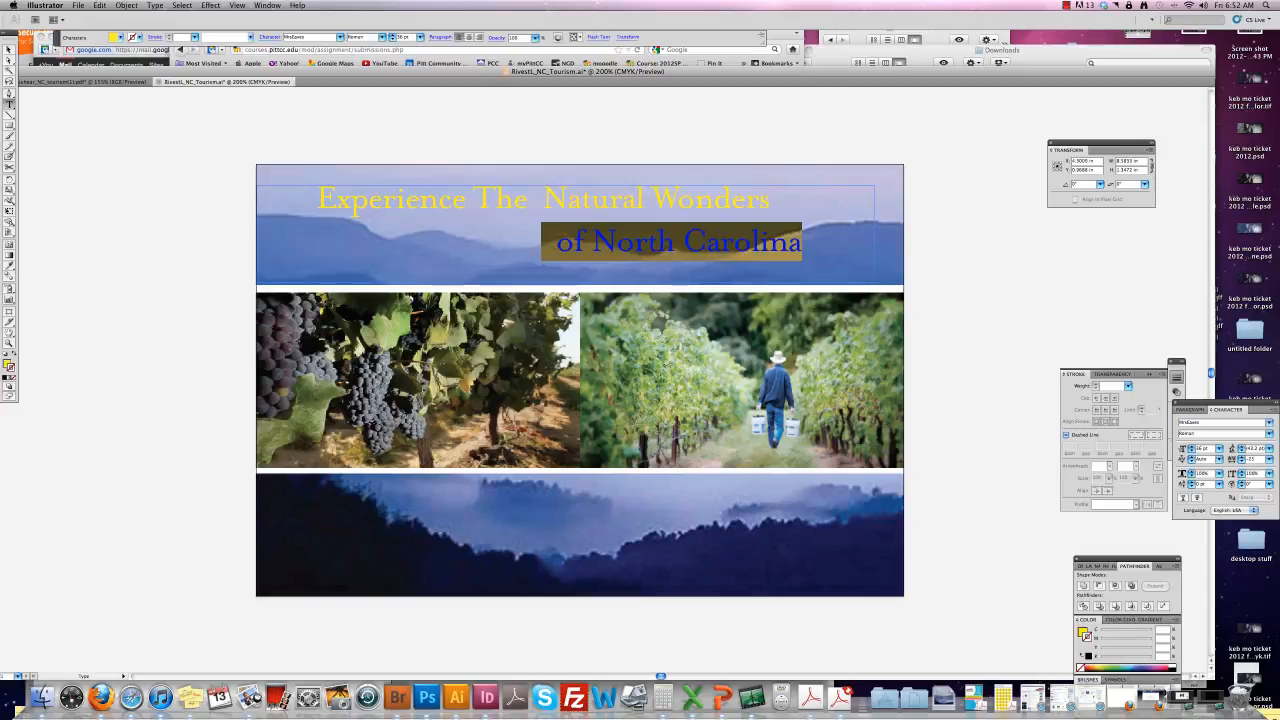
key("super+z")
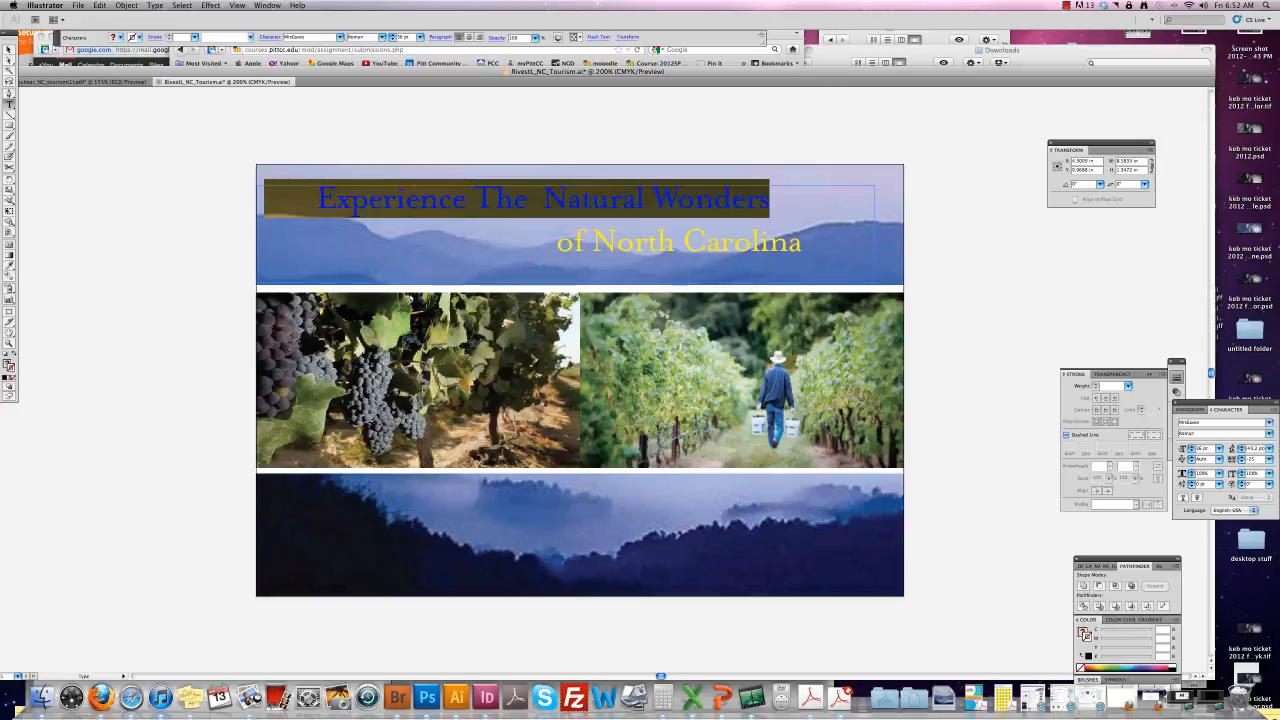
left_click(1269, 434)
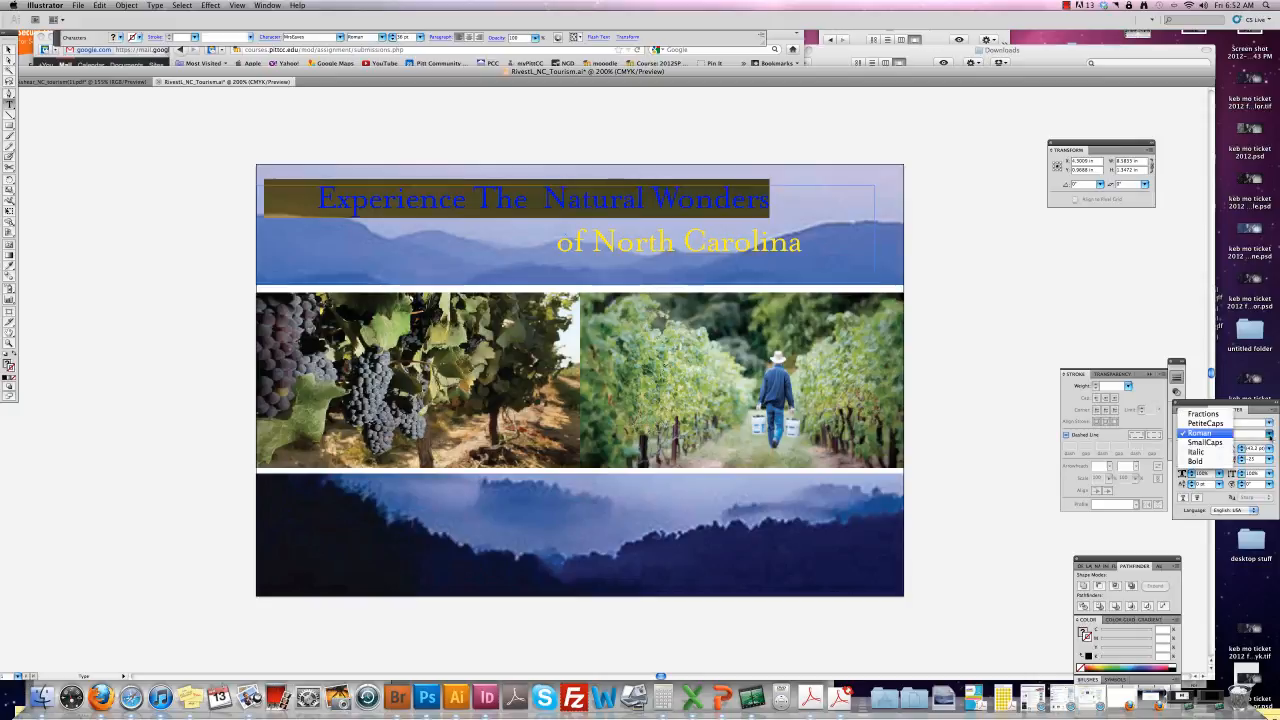
left_click(1208, 454)
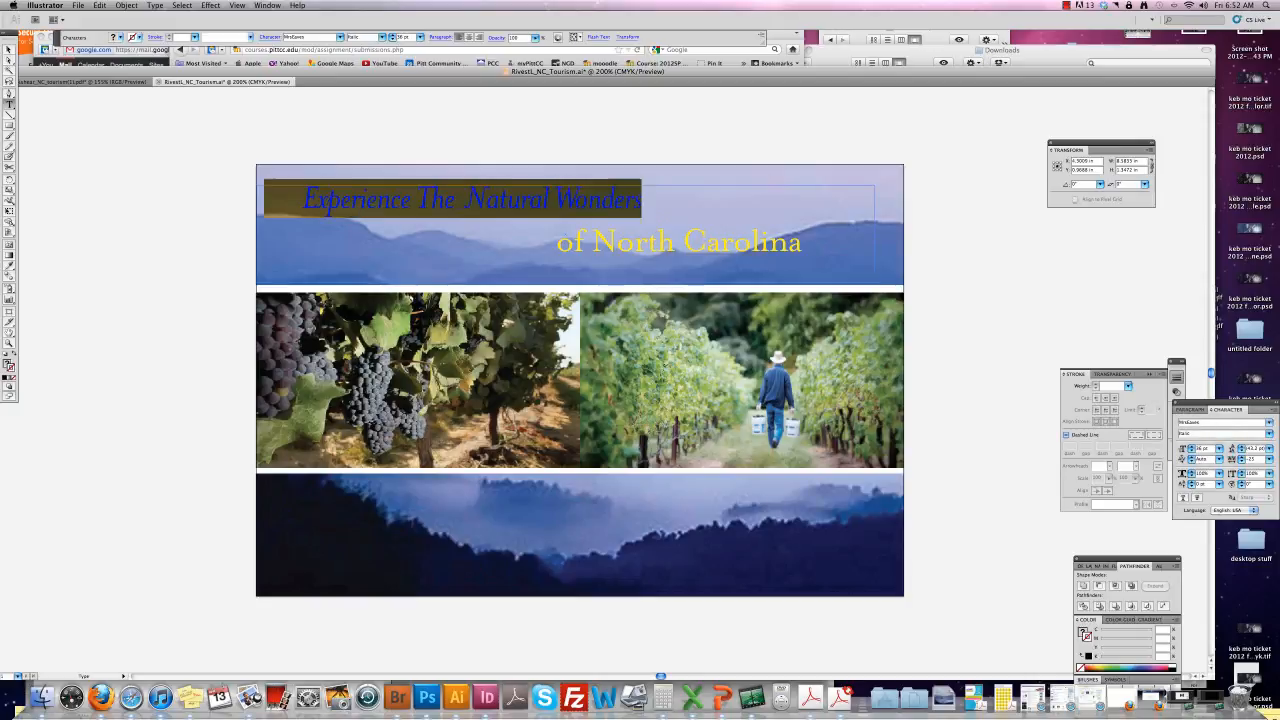
Enlarge all the headline text and stretch the text frame down to reveal the overflow
key("super+a")
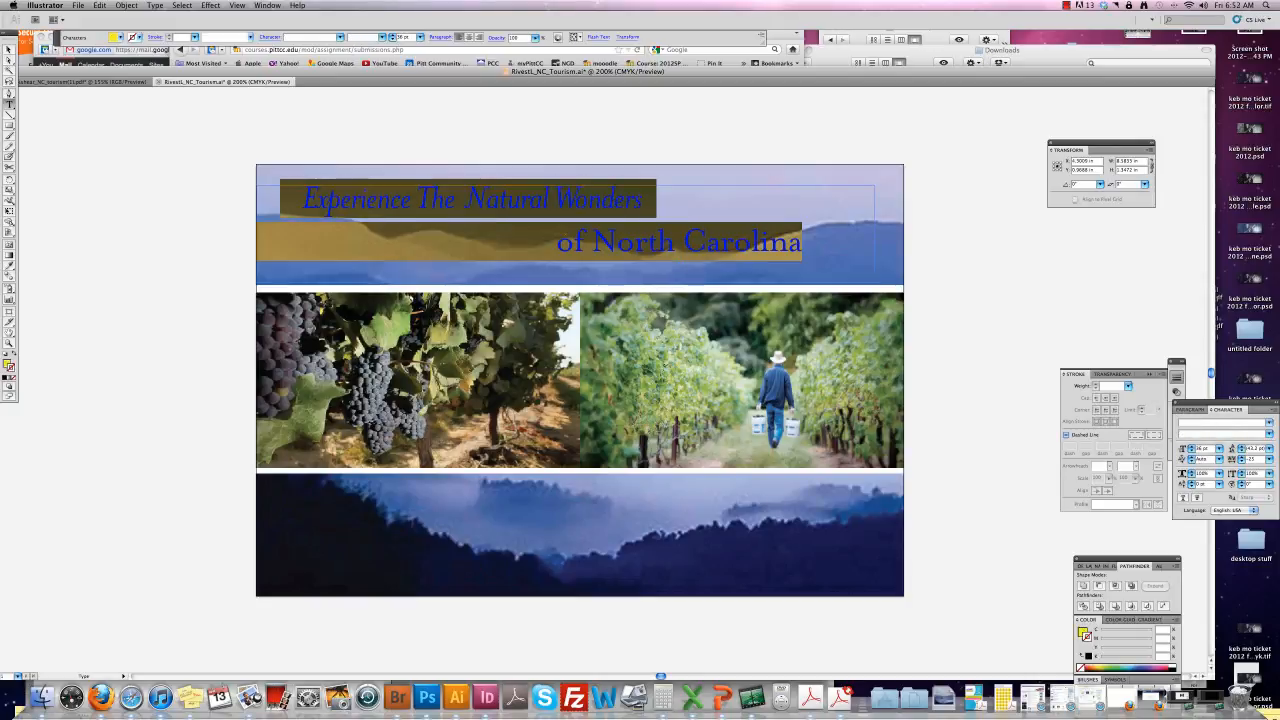
key("super+shift+period")
key("super+shift+period")
key("super+shift+period")
key("super+shift+period")
key("super+shift+period")
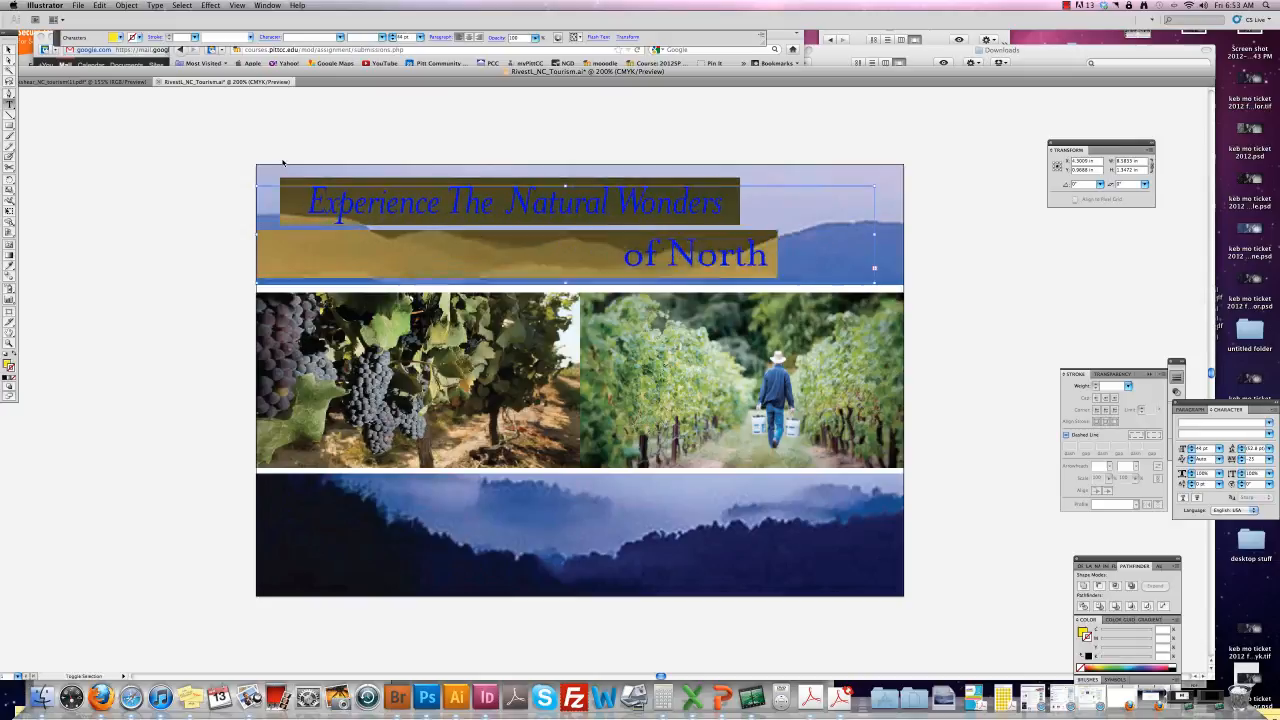
key("super+shift+period")
key("super+shift+period")
key("super+shift+period")
key("super+shift+period")
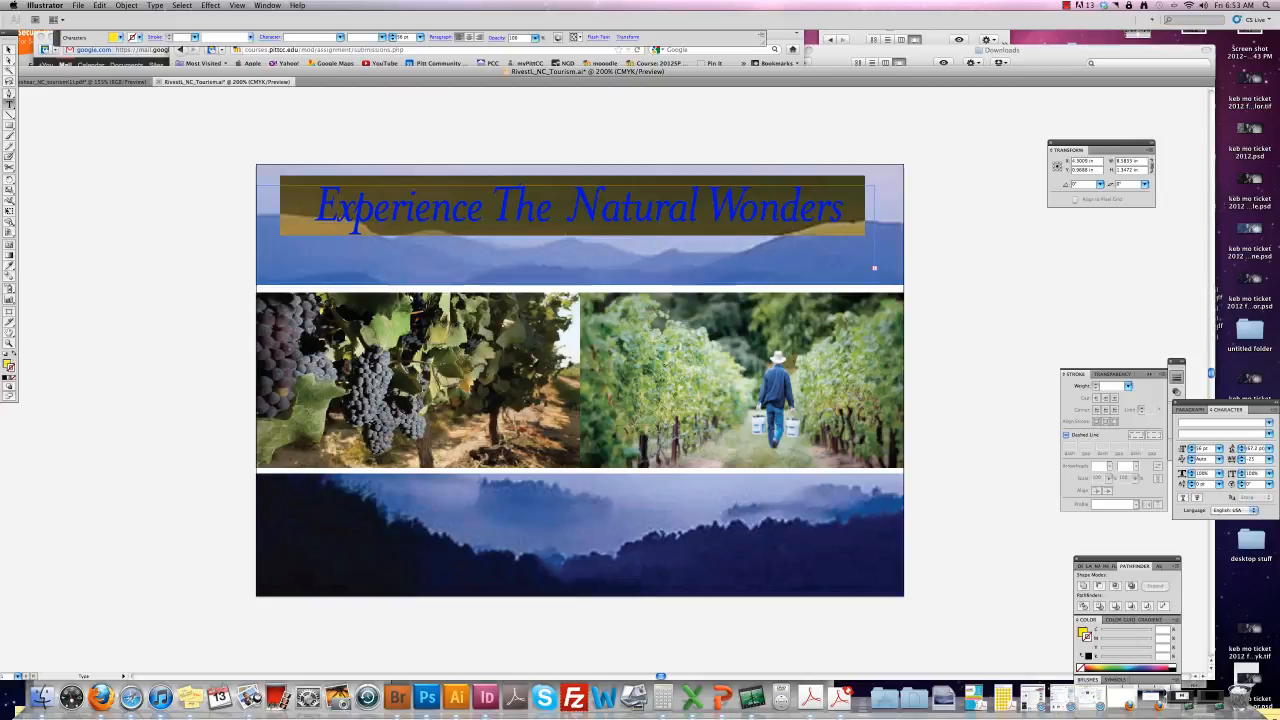
left_click(10, 49)
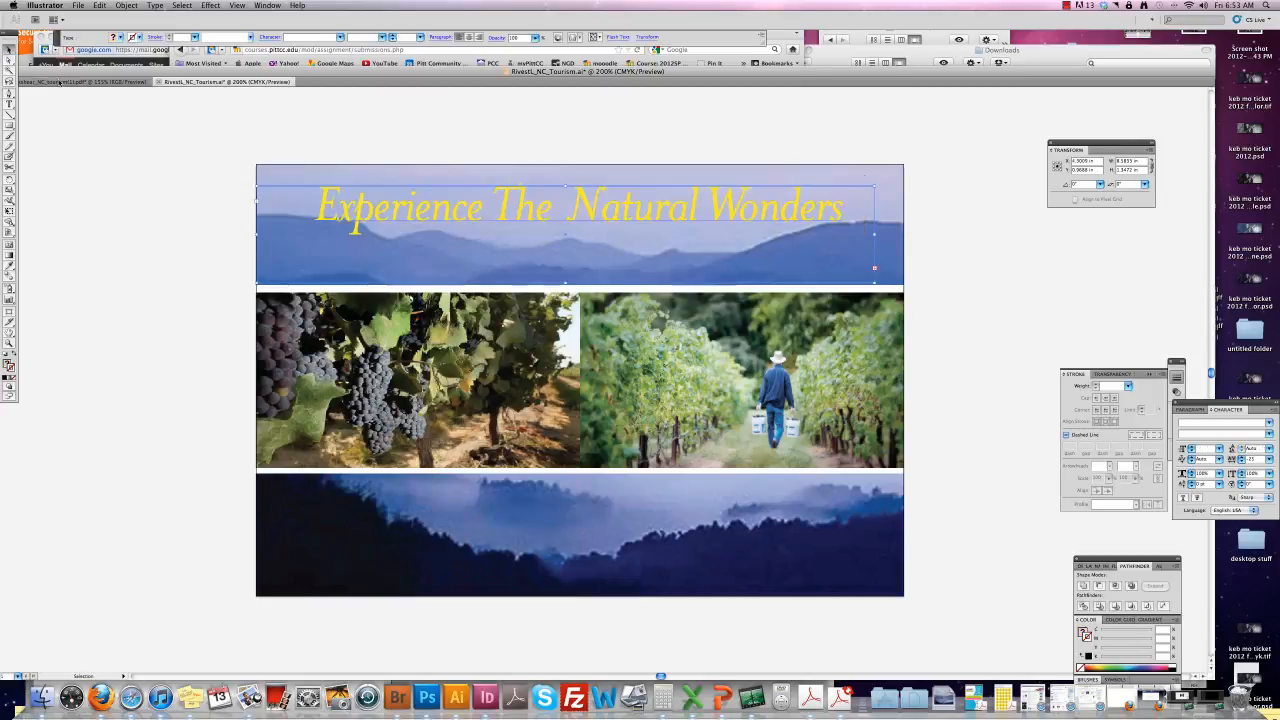
left_click_drag(565, 284, 565, 323)
double_click(748, 274)
Delete the leading spaces and set 'of North Carolina' in SmallCaps at 50 pt
left_click_drag(724, 273, 501, 262)
key("BackSpace")
key("BackSpace")
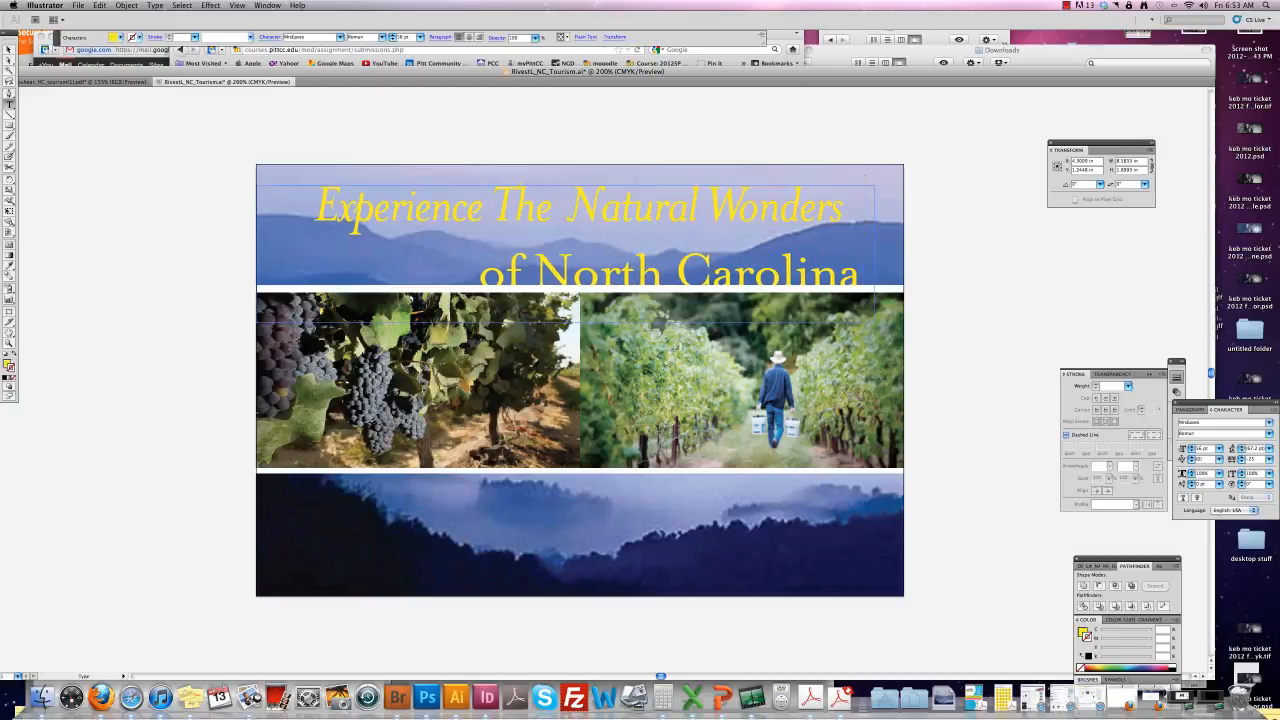
key("BackSpace")
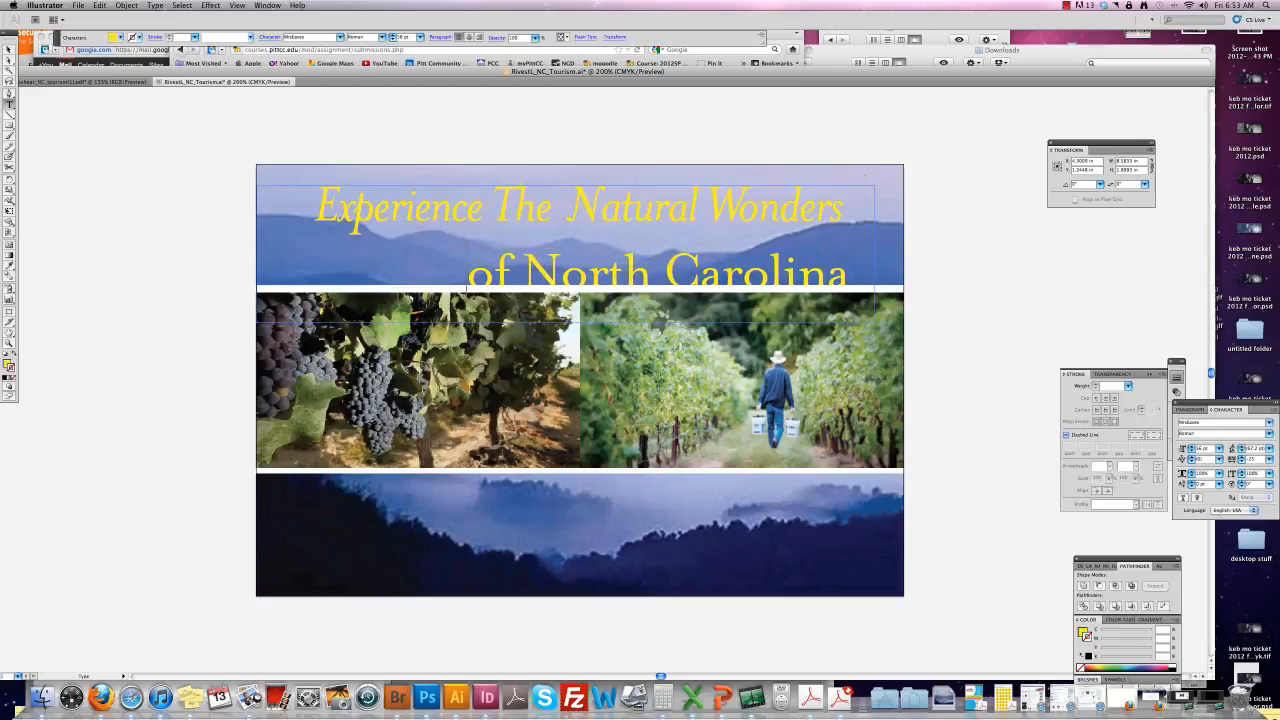
left_click_drag(849, 272, 466, 272)
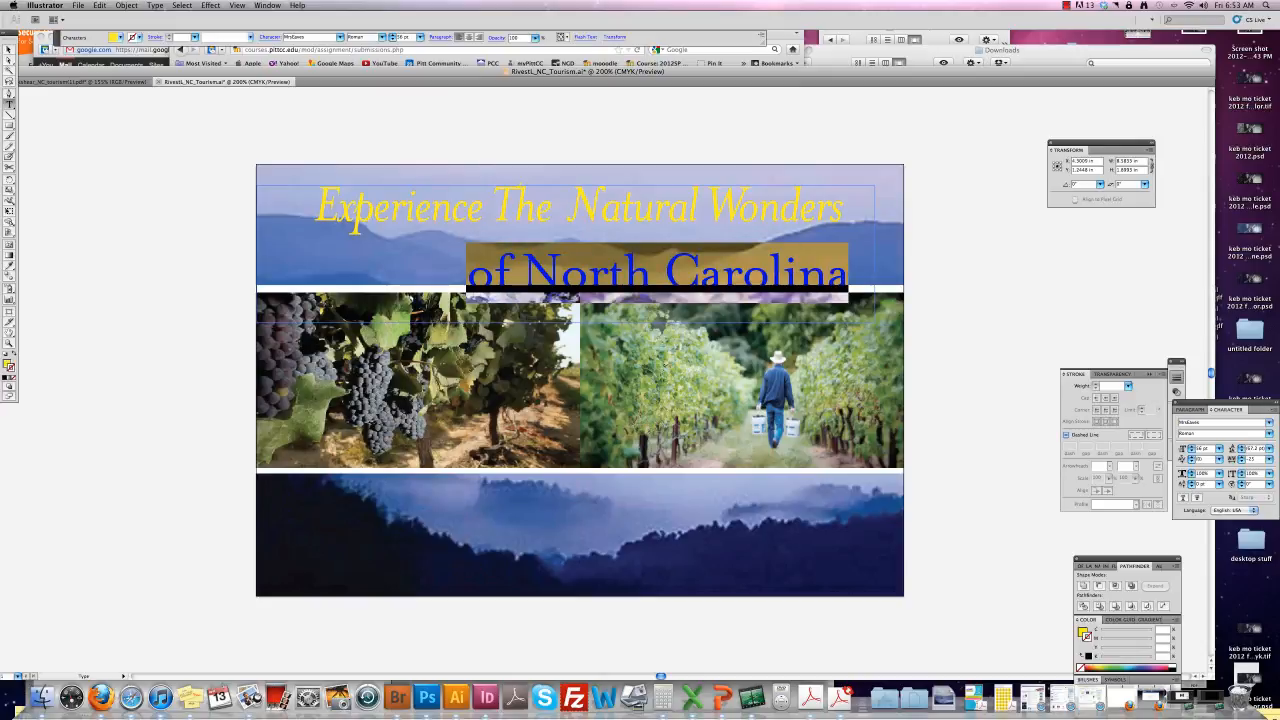
left_click(1269, 434)
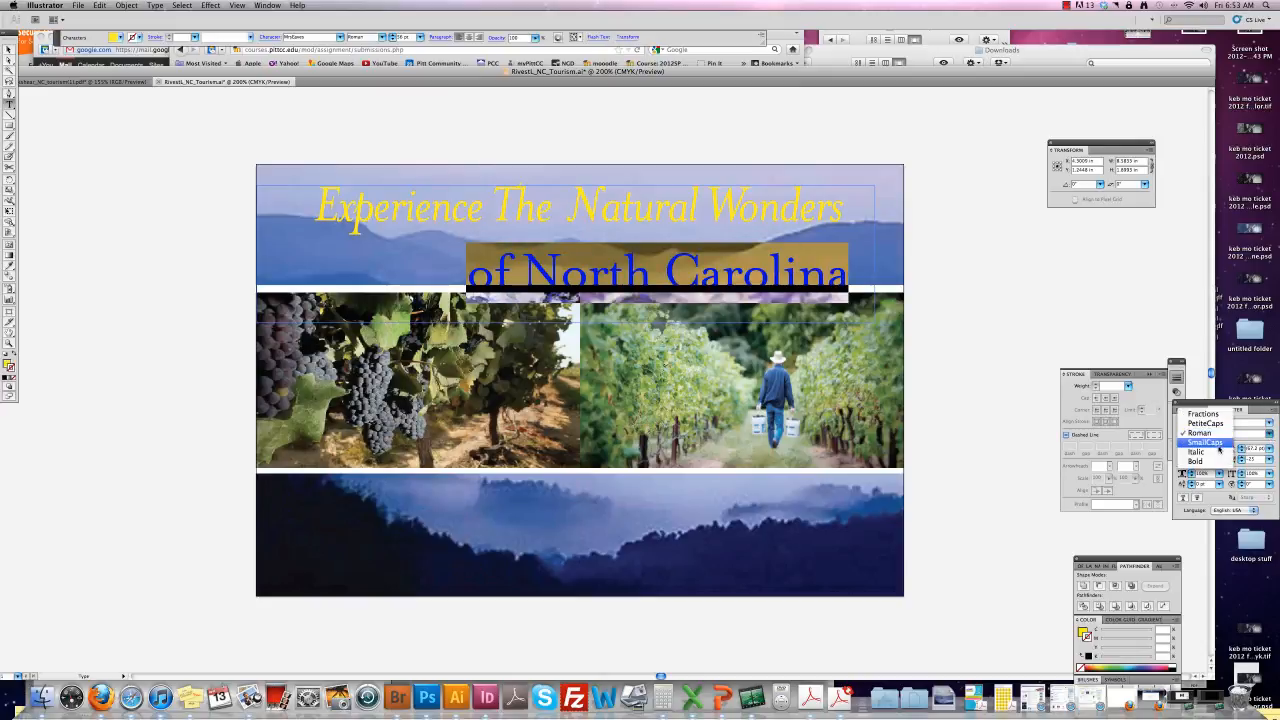
left_click(1215, 446)
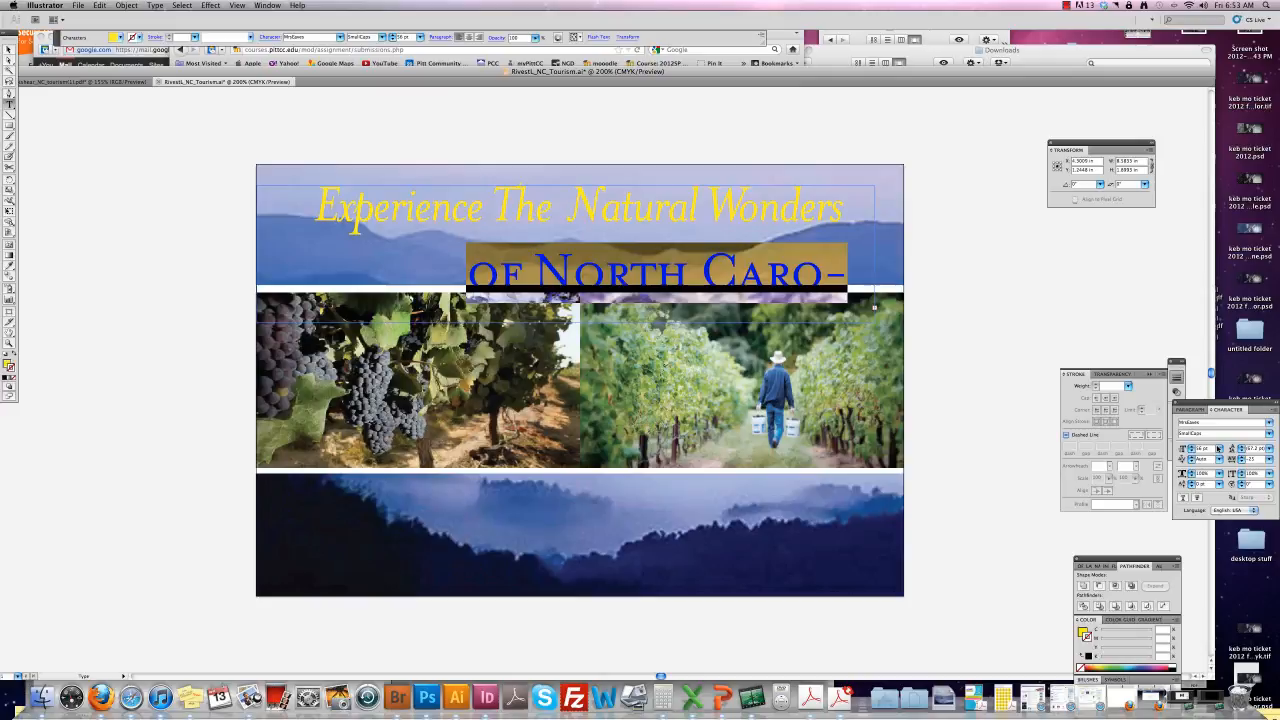
key("super+shift+comma")
key("super+shift+comma")
key("super+shift+comma")
key("super+shift+comma")
key("super+shift+comma")
key("super+shift+period")
key("super+shift+period")
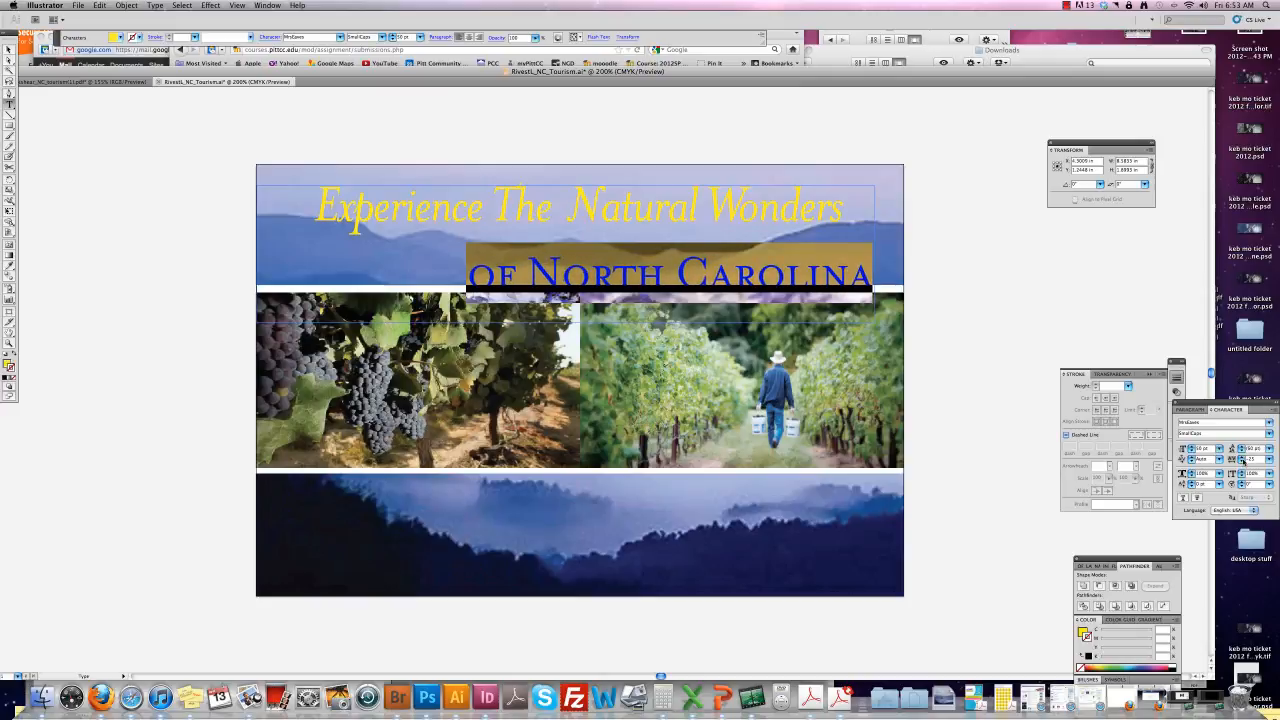
Eyedrop the italic style from 'Experience' onto 'of' and add a space after it
left_click_drag(526, 272, 408, 272)
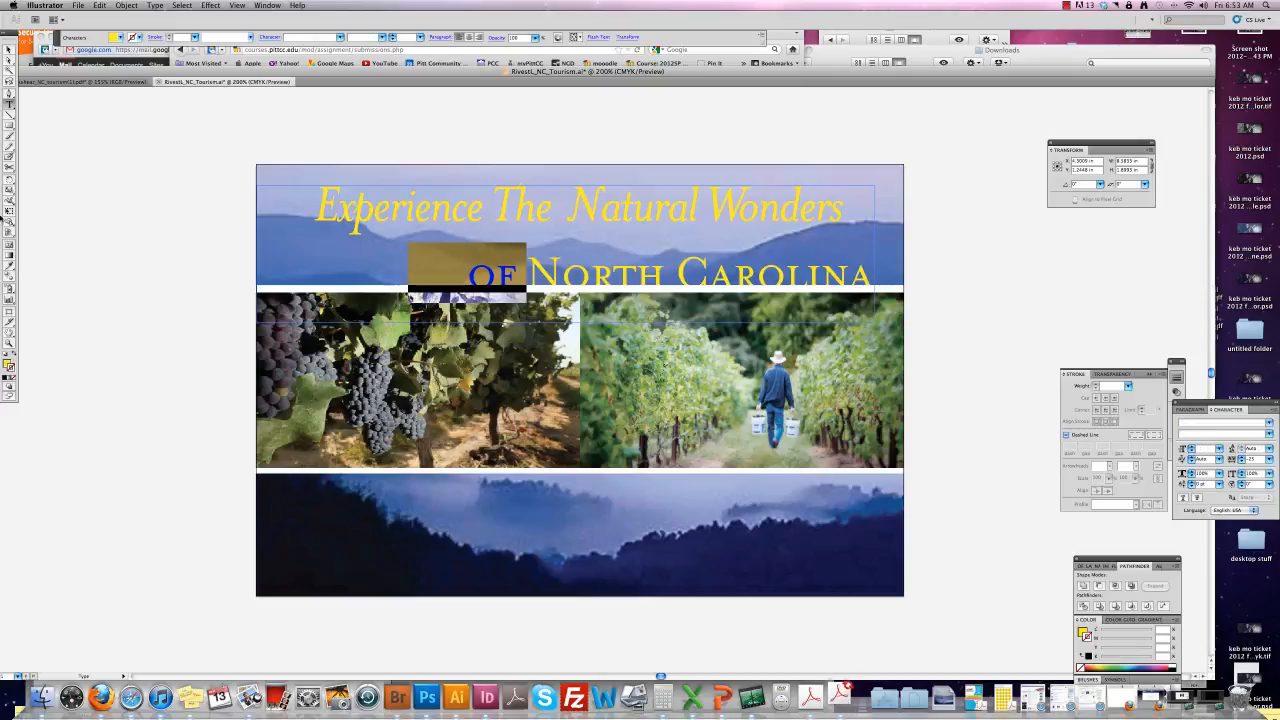
left_click(410, 203)
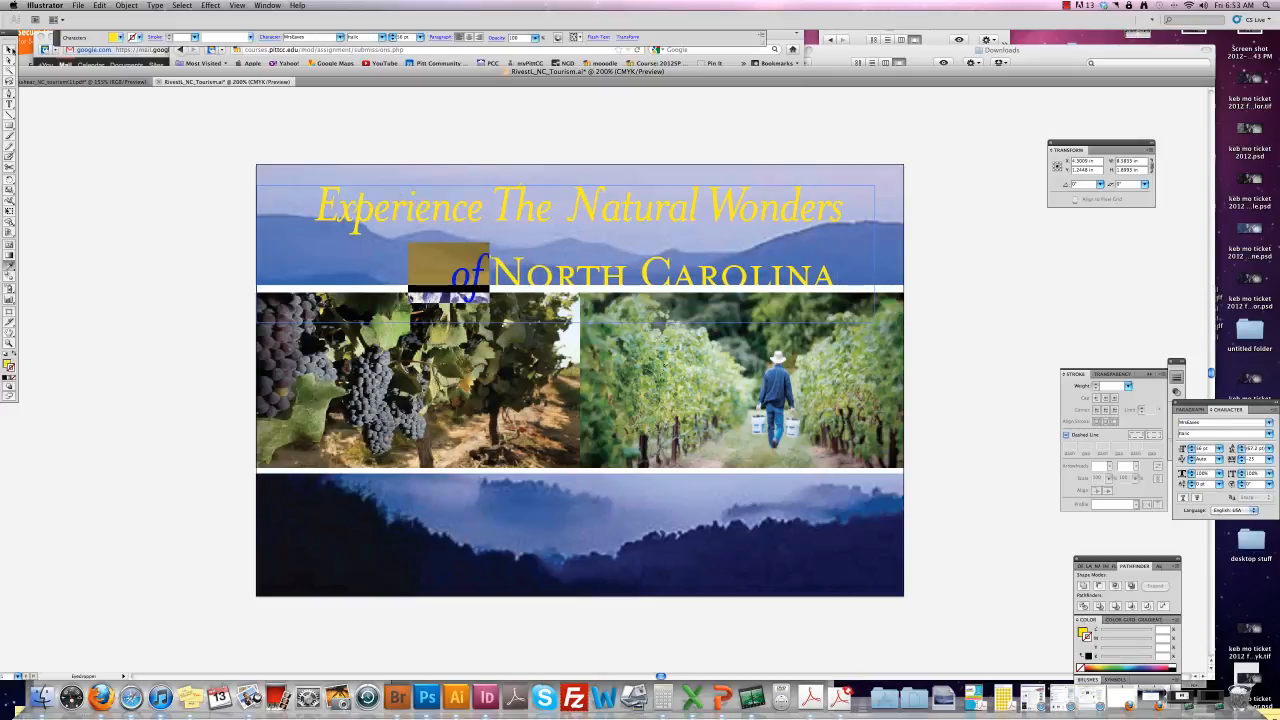
key("Right")
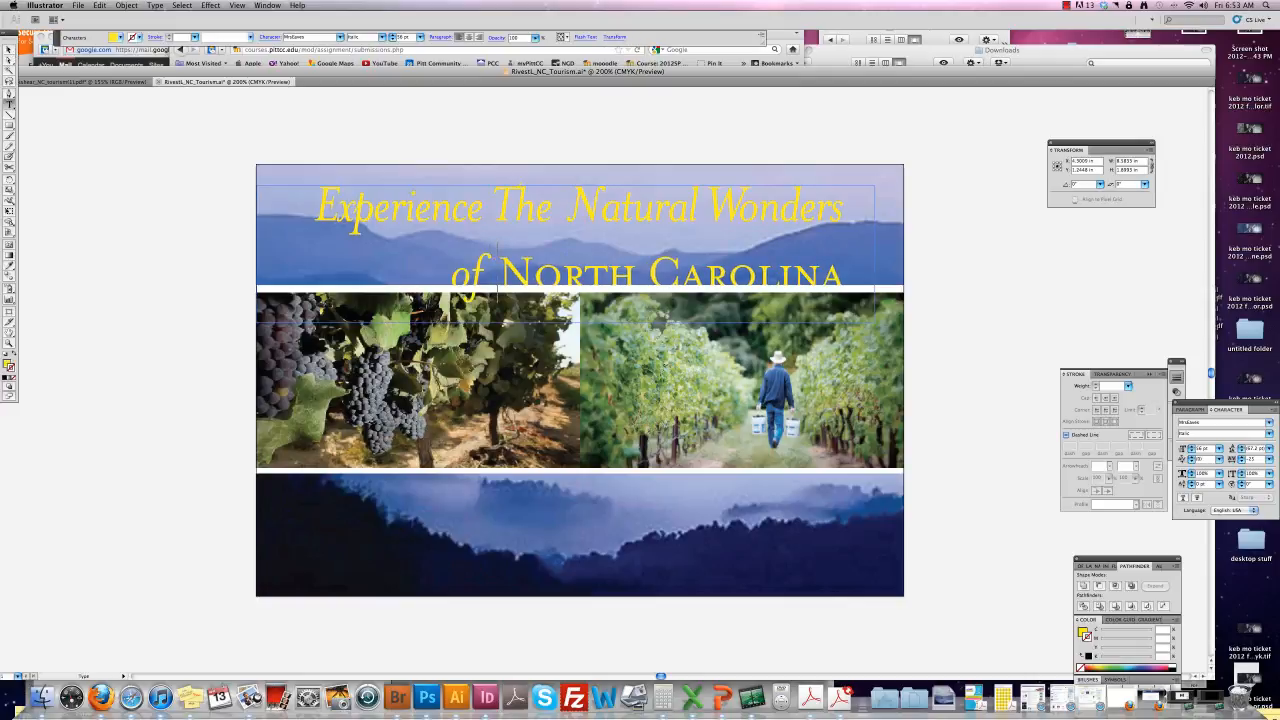
left_click_drag(844, 272, 497, 272)
left_click(497, 272)
left_click_drag(844, 272, 312, 207)
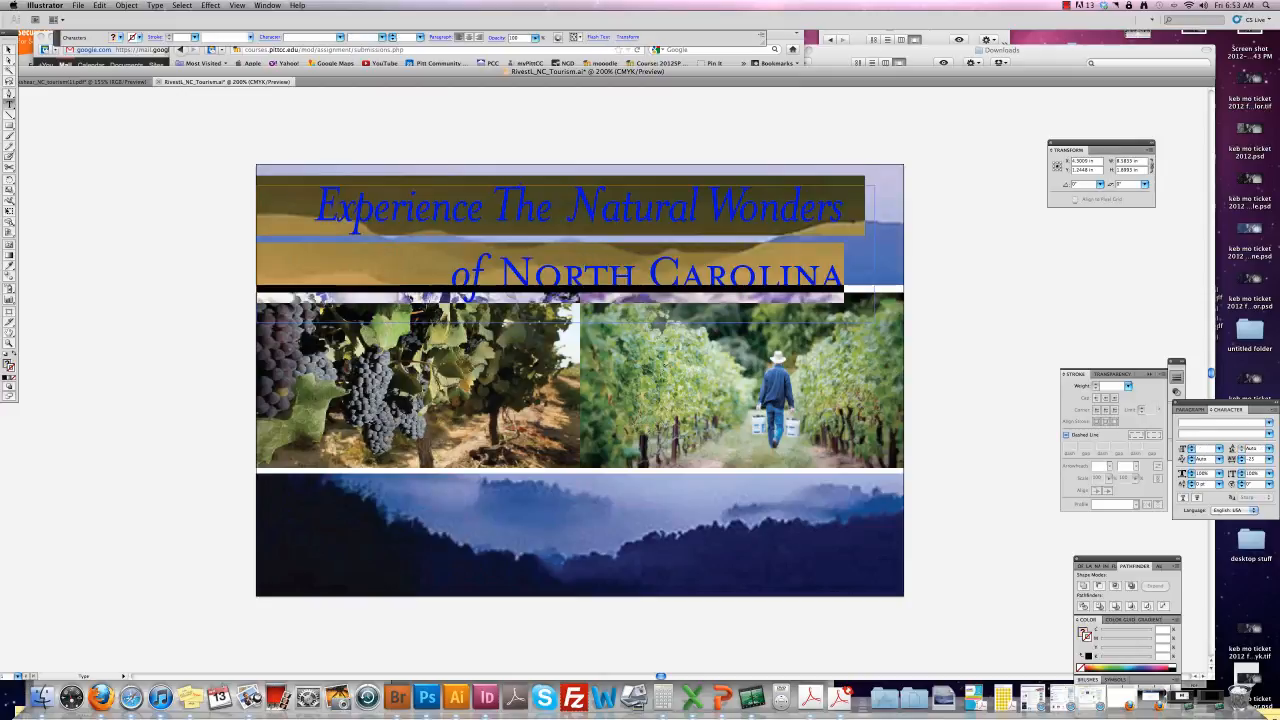
Adjust the second line's leading, dropping it to 24 pt then stepping it back up
left_click_drag(312, 207, 446, 272)
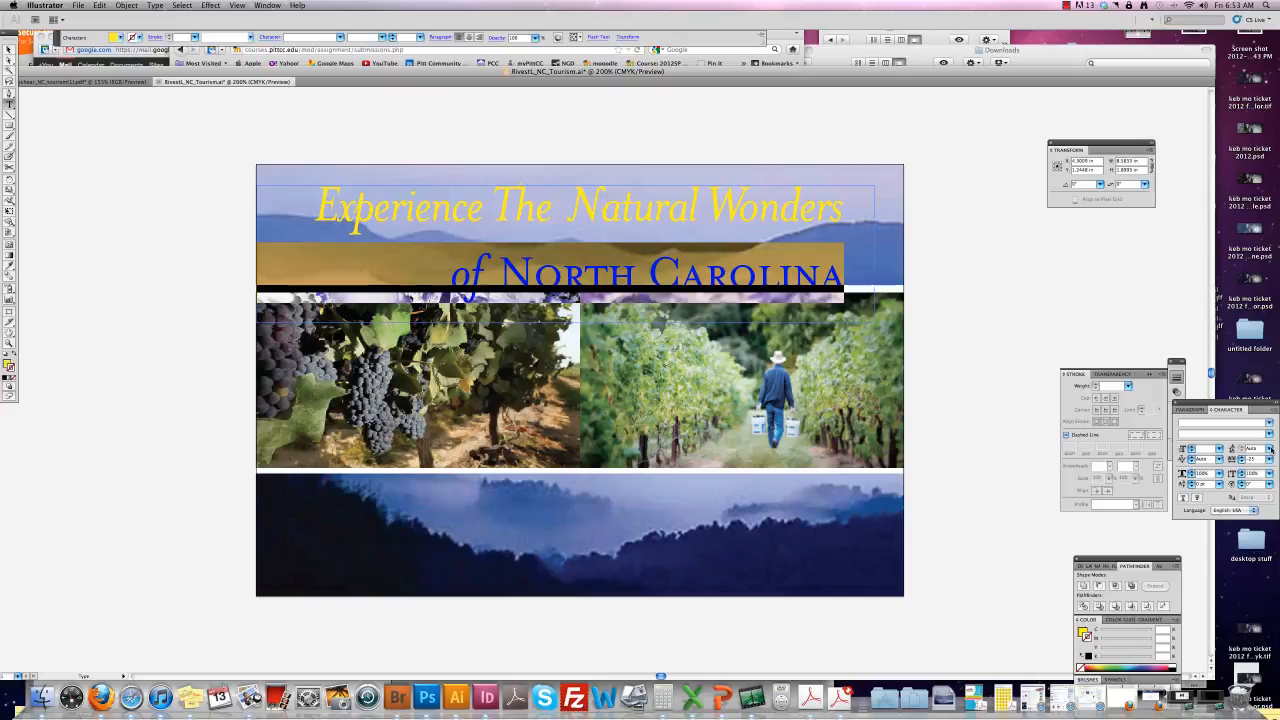
left_click(1270, 449)
left_click(1252, 562)
left_click(1240, 449)
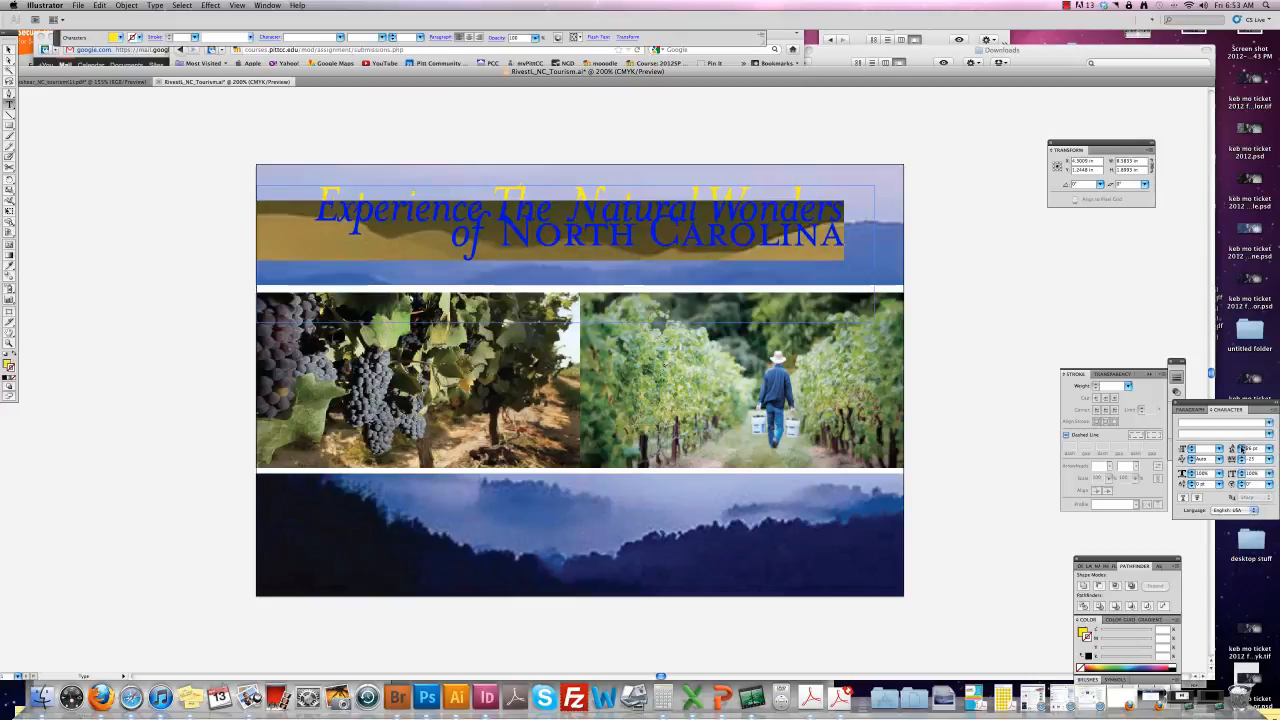
left_click(1240, 449)
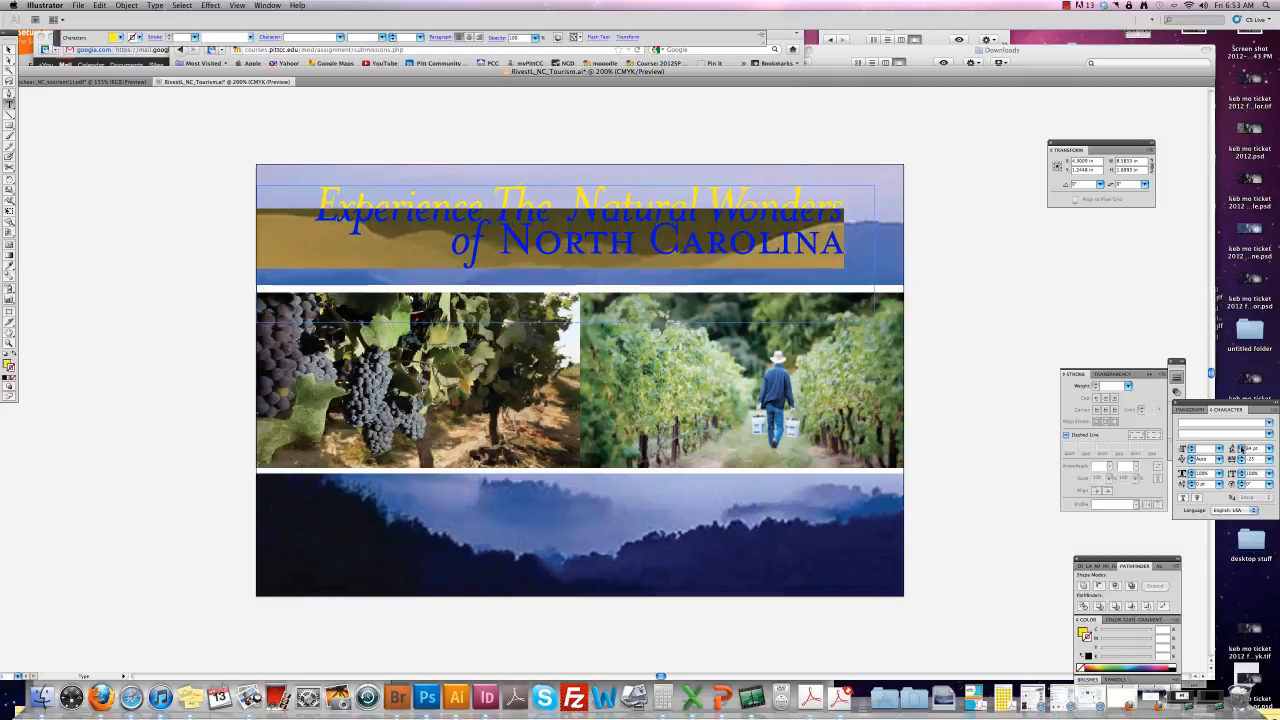
left_click(1240, 449)
left_click(1240, 449)
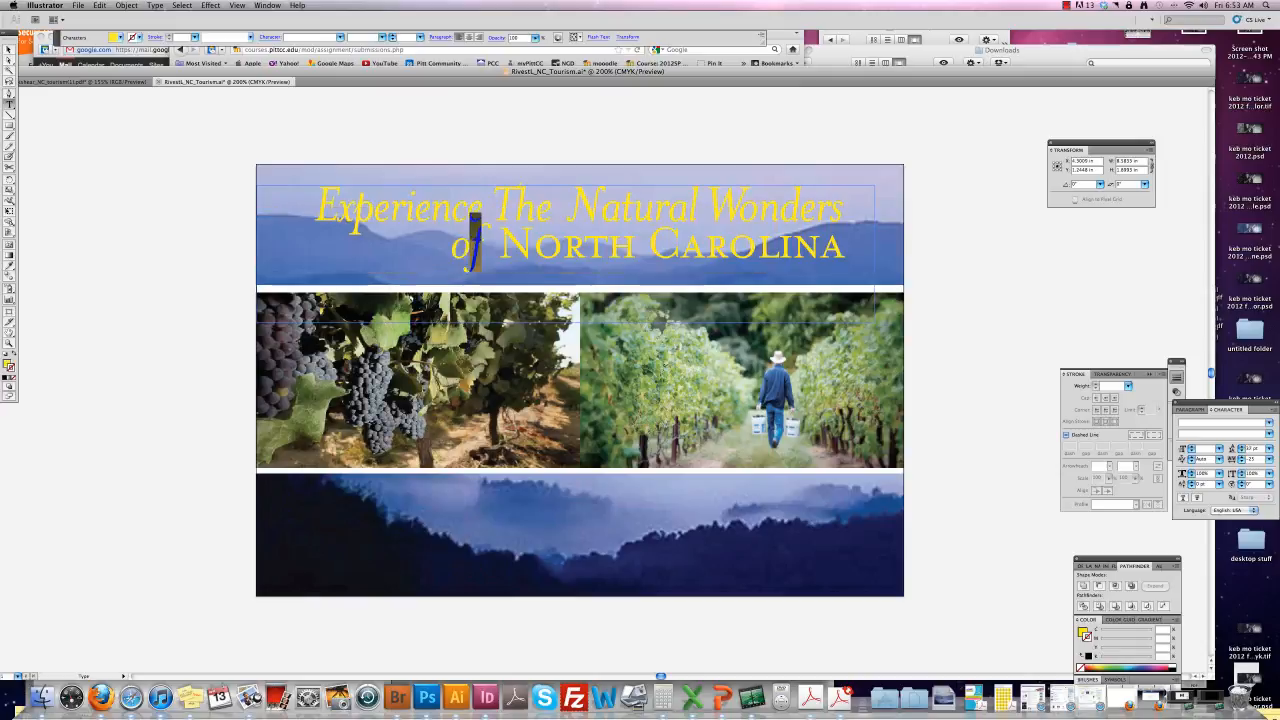
Reduce the word 'of' to 50 pt and push 'of North Carolina' further right
left_click_drag(480, 245, 438, 253)
key("shift+super+comma")
key("shift+super+comma")
key("shift+super+comma")
key("shift+super+comma")
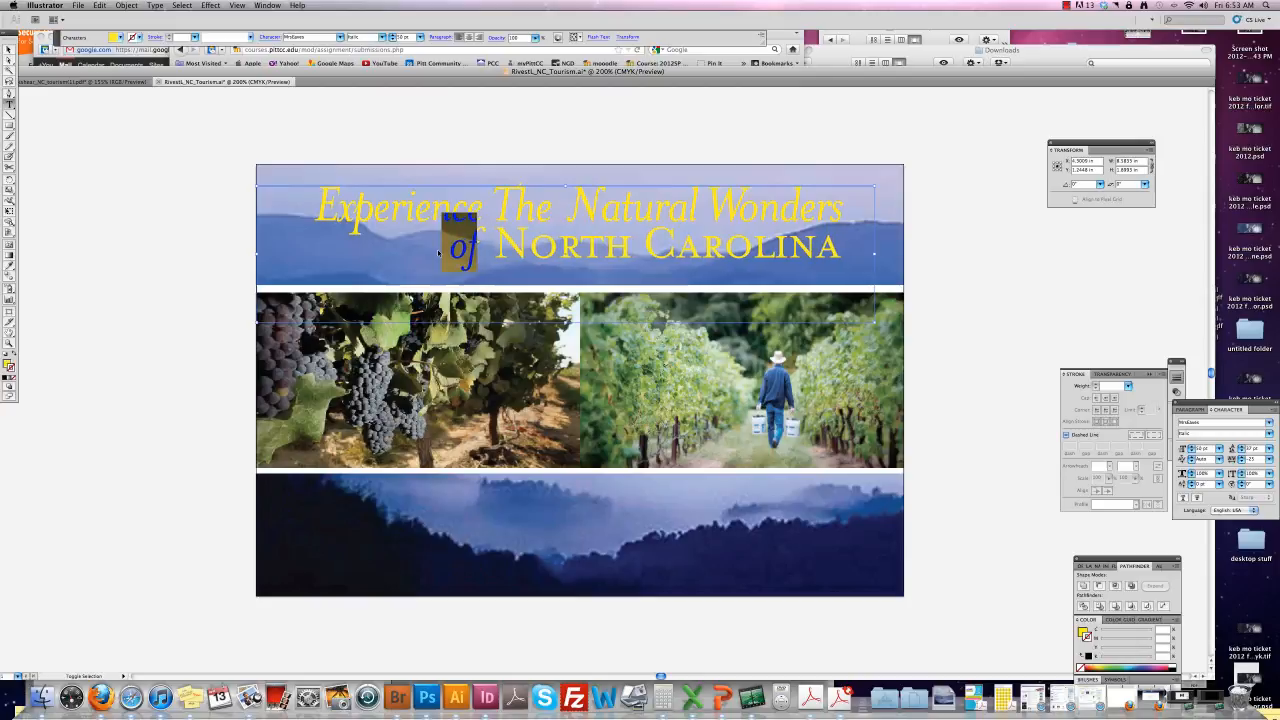
key("shift+super+period")
key("shift+super+period")
key("Left")
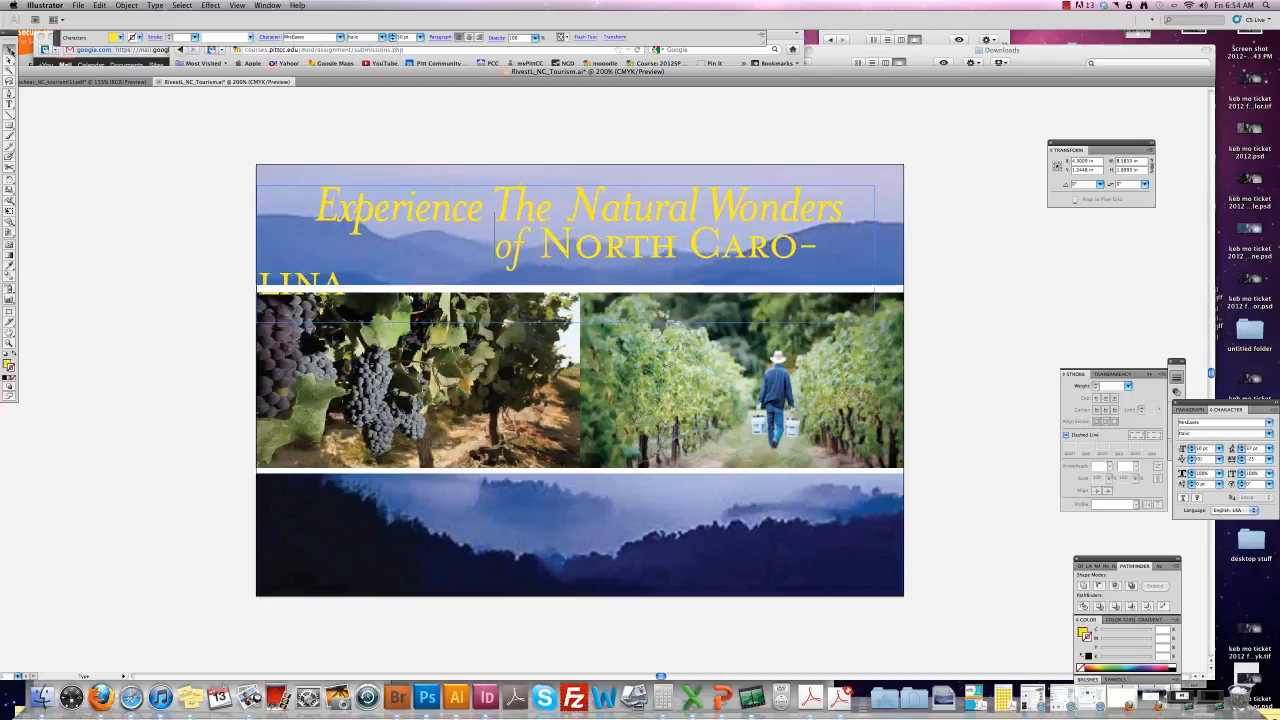
Widen the headline text frame and reposition it onto the mountain banner
left_click(10, 50)
left_click_drag(325, 218, 281, 211)
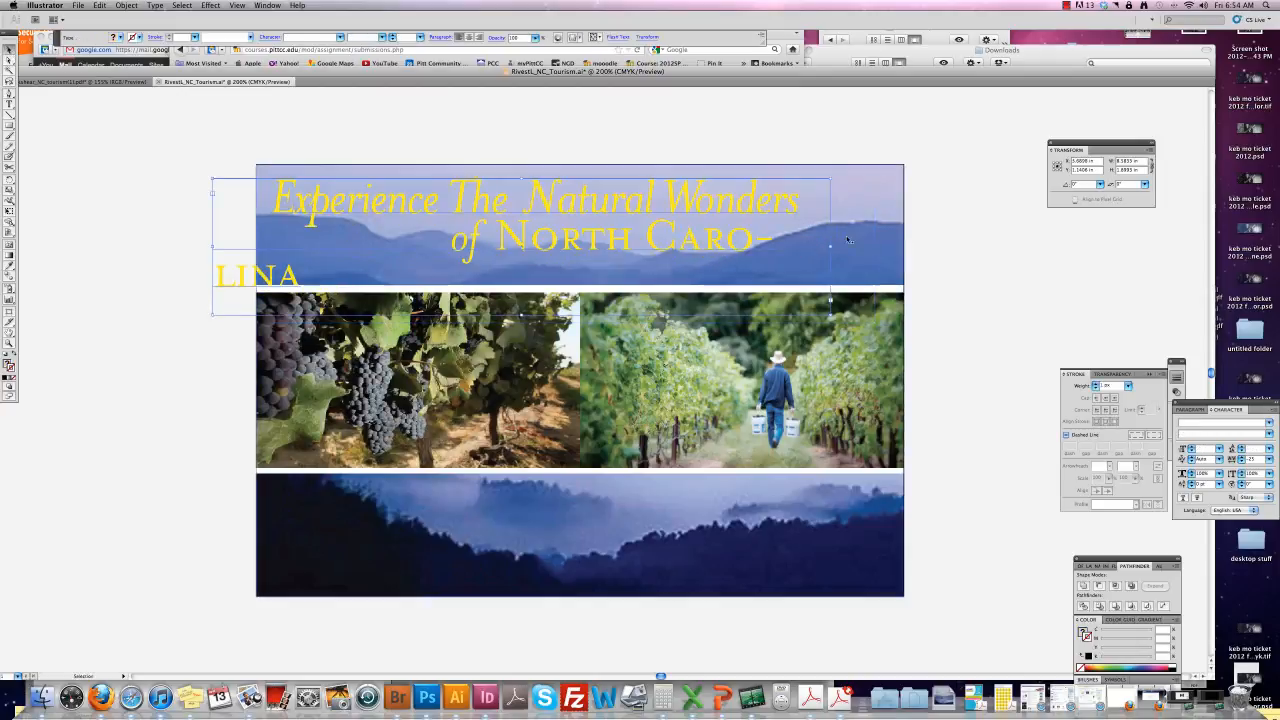
left_click_drag(830, 245, 885, 246)
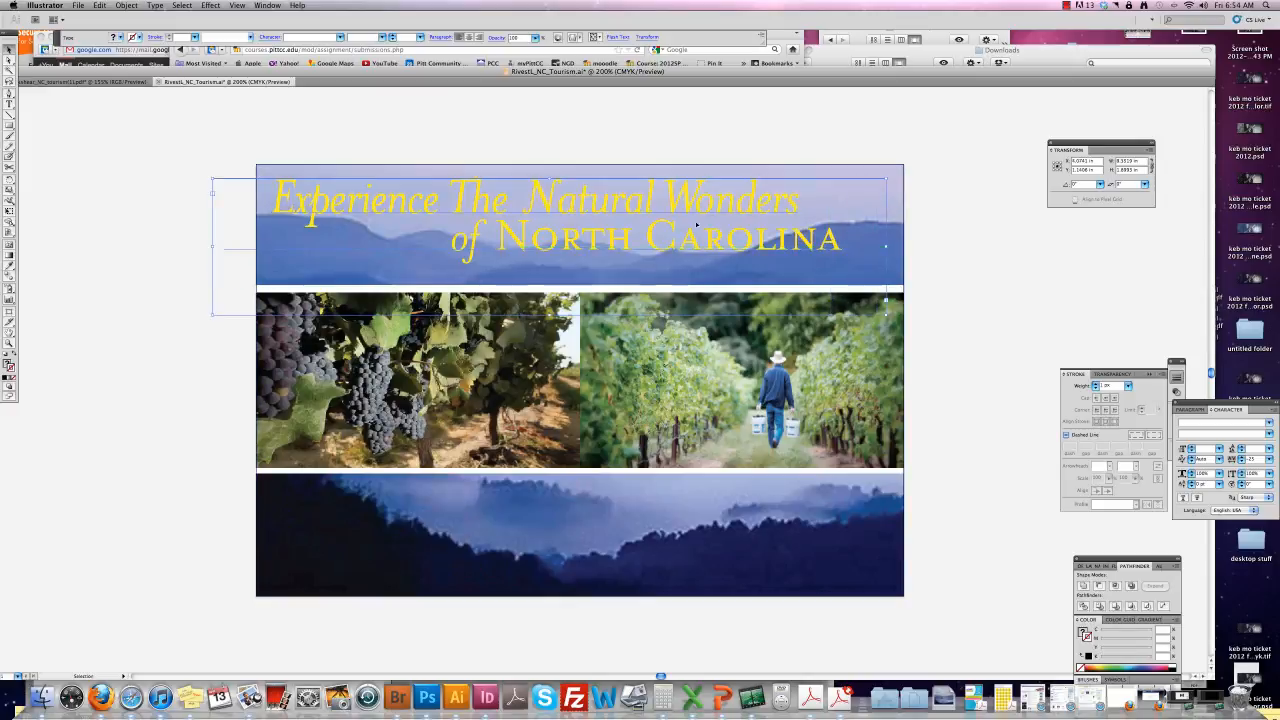
mouse_move(697, 238)
left_mouse_down()
mouse_move(714, 248)
mouse_move(702, 247)
left_mouse_up()
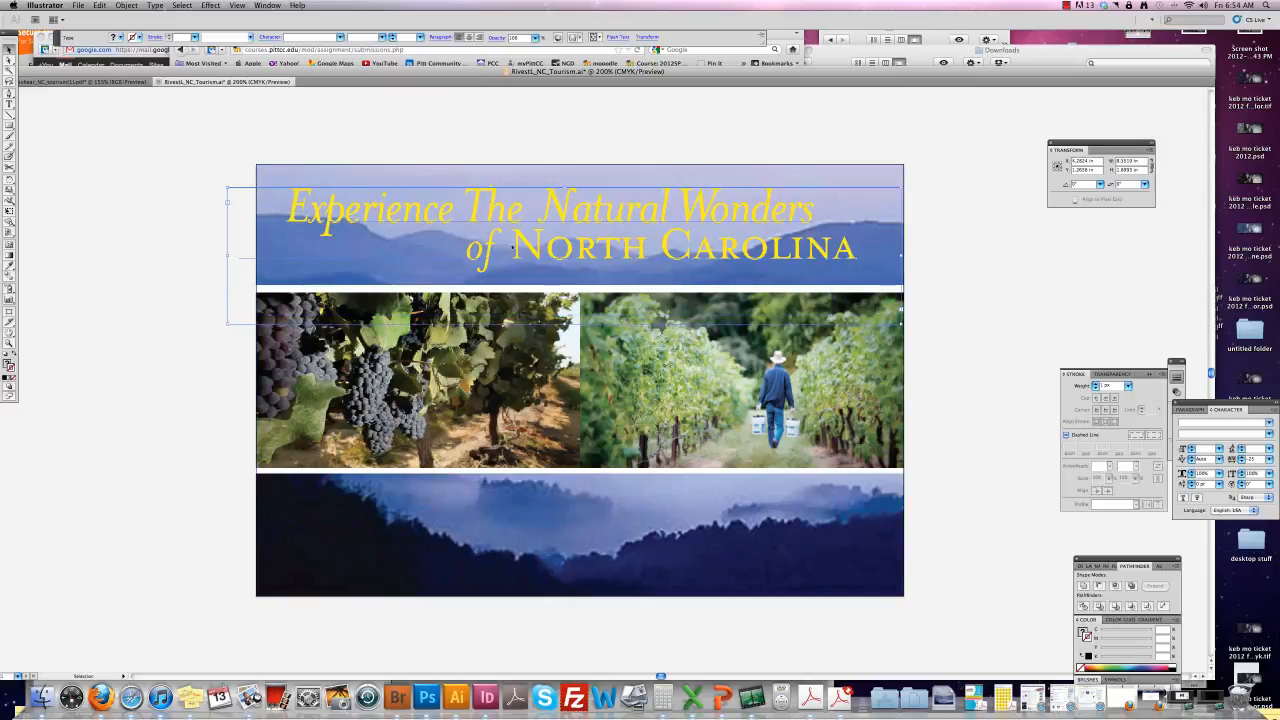
Delete the extra spaces before 'of' so 'of North Carolina' fits on one line
double_click(461, 247)
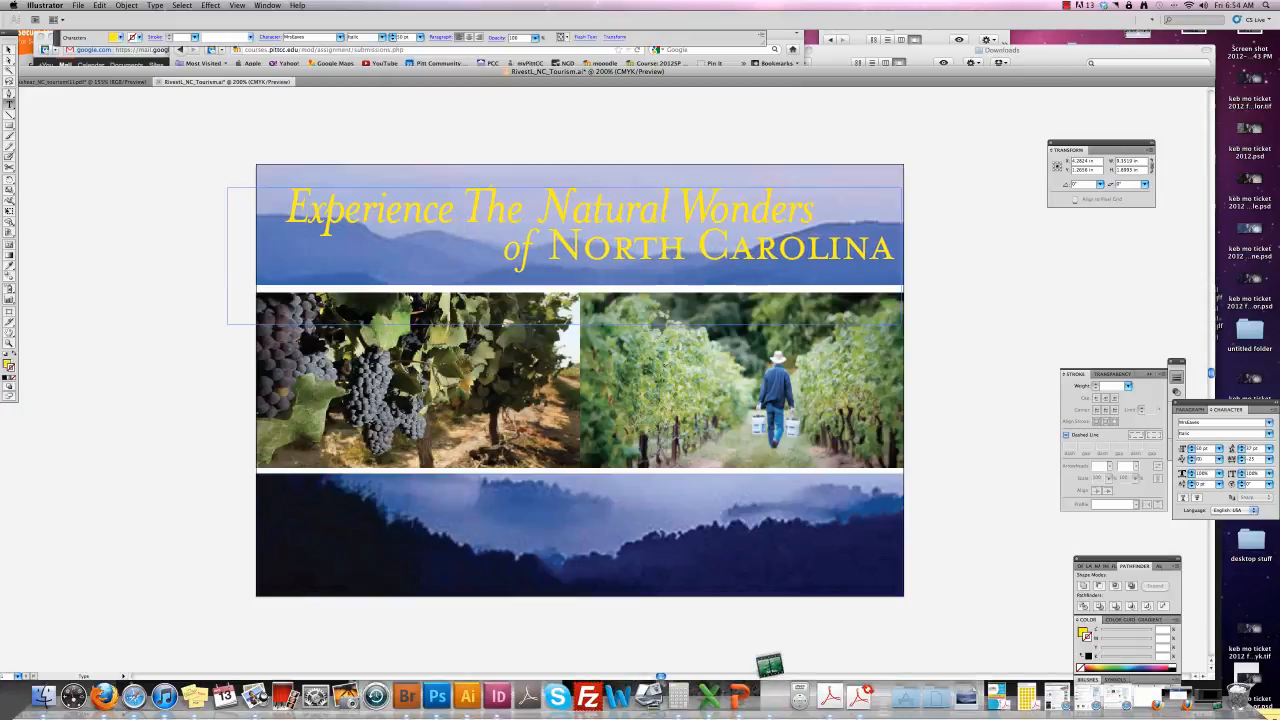
key("BackSpace")
key("BackSpace")
key("BackSpace")
key("BackSpace")
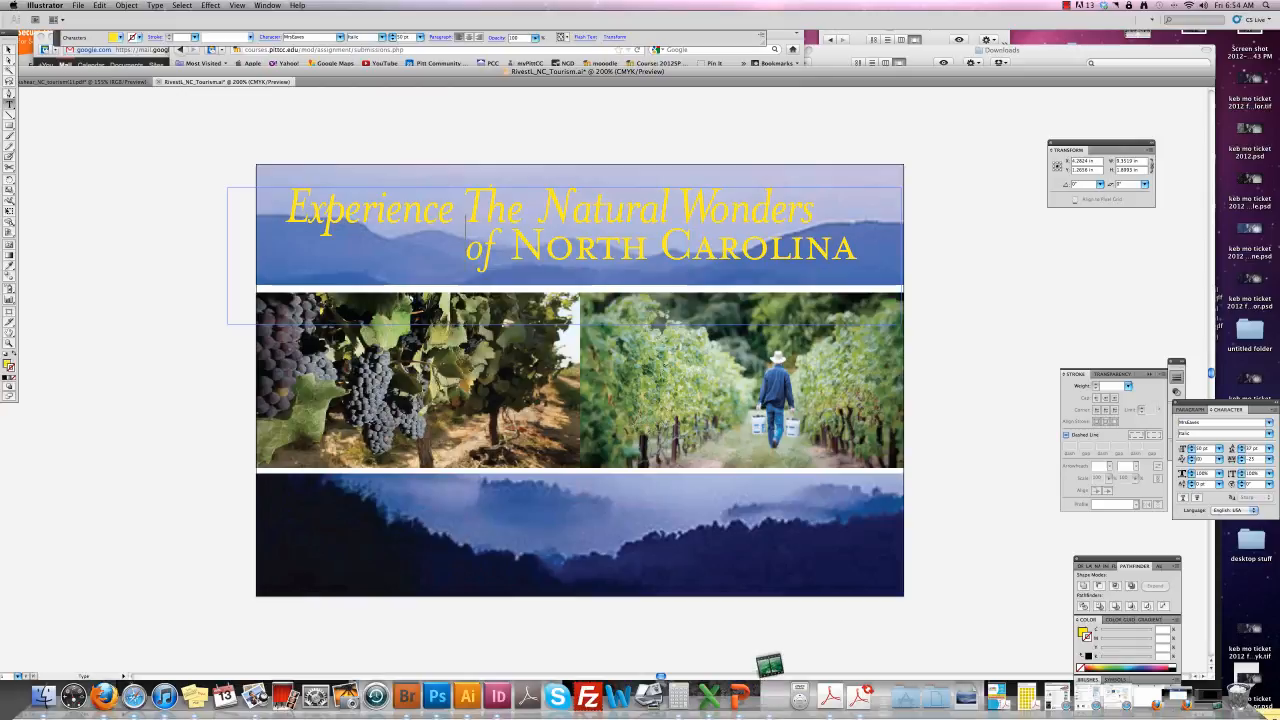
left_click(856, 247)
left_click(10, 50)
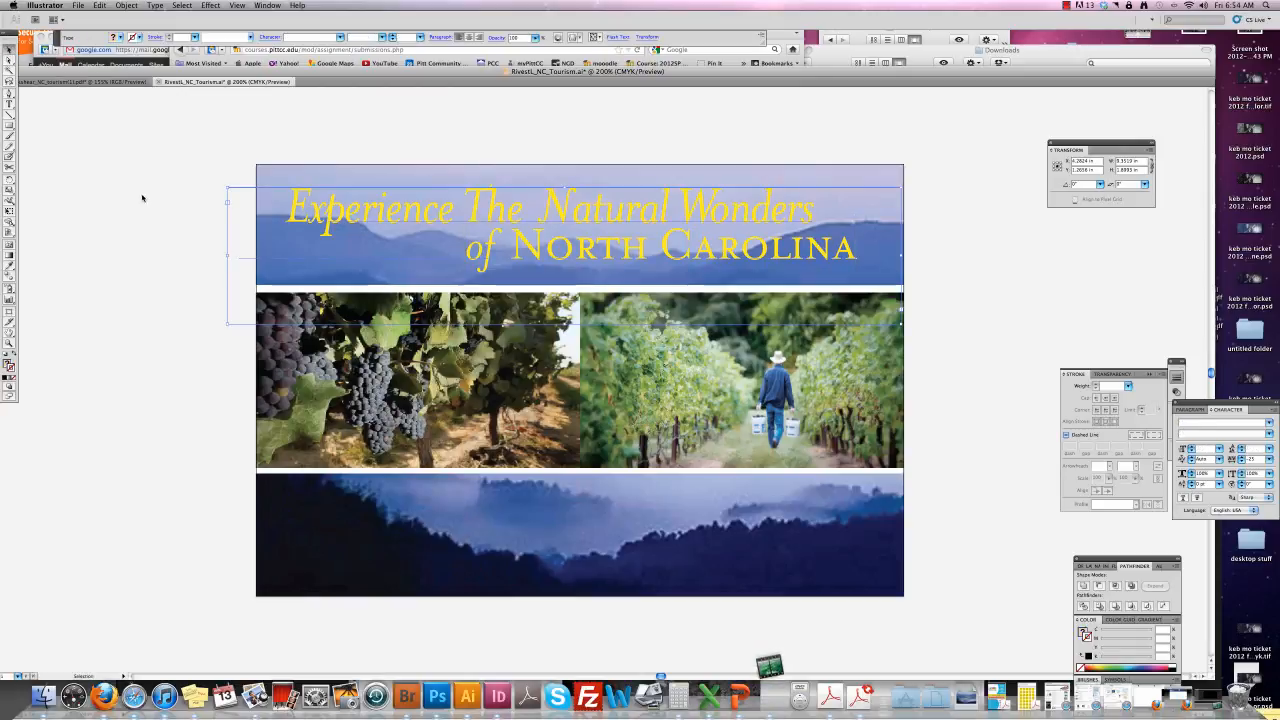
left_click(143, 197)
left_click(339, 213)
Give the headline a white fill with no stroke, keeping it on the top banner
left_click(10, 367)
left_click(12, 378)
left_click(103, 374)
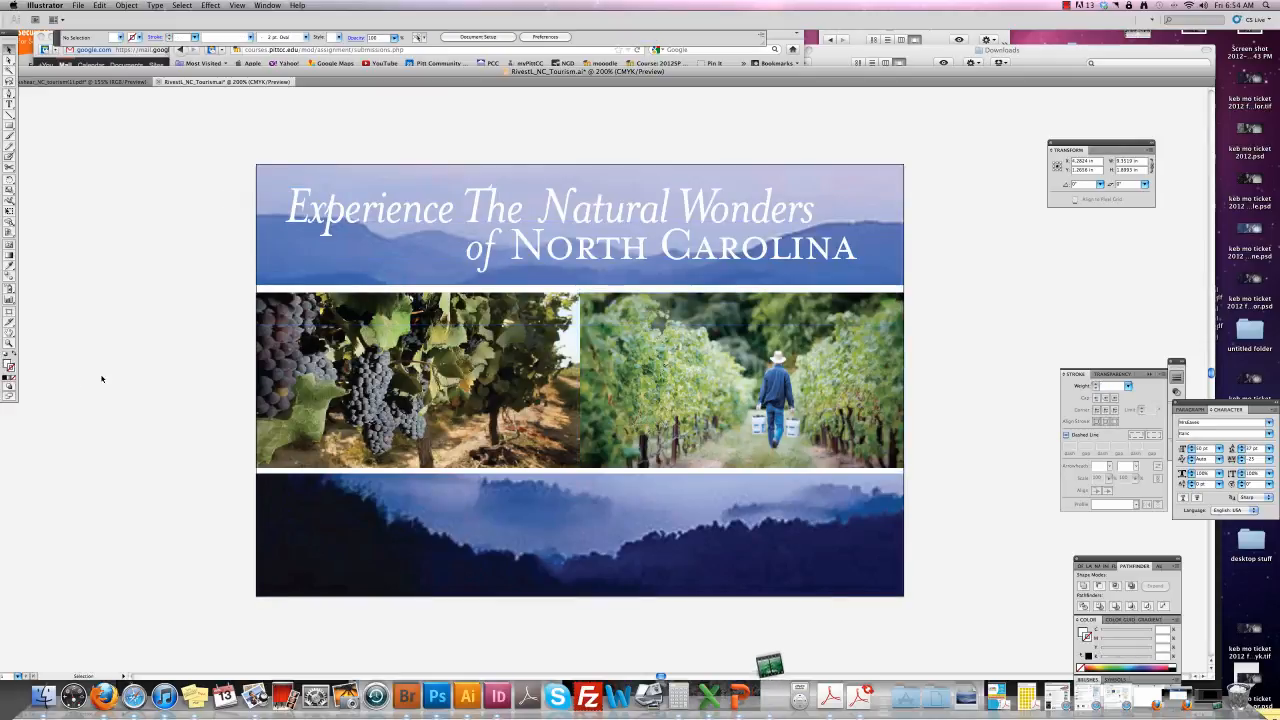
left_click(420, 226)
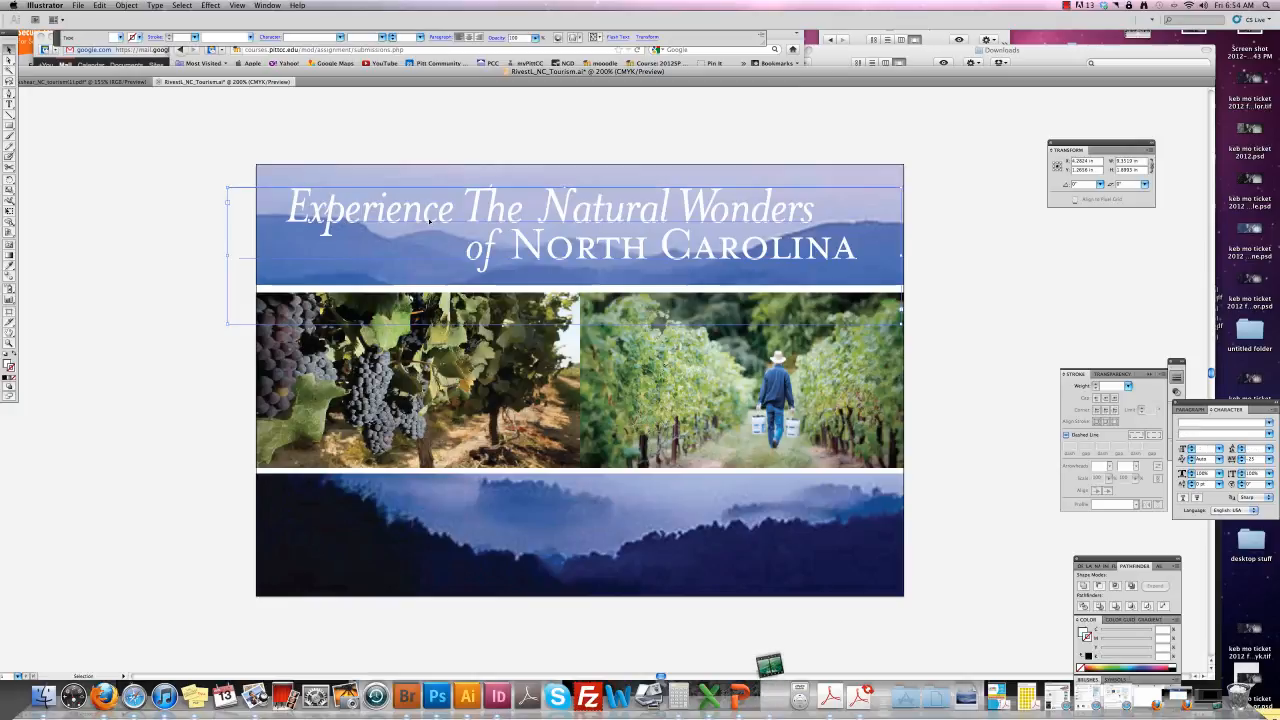
left_click_drag(369, 256, 357, 610)
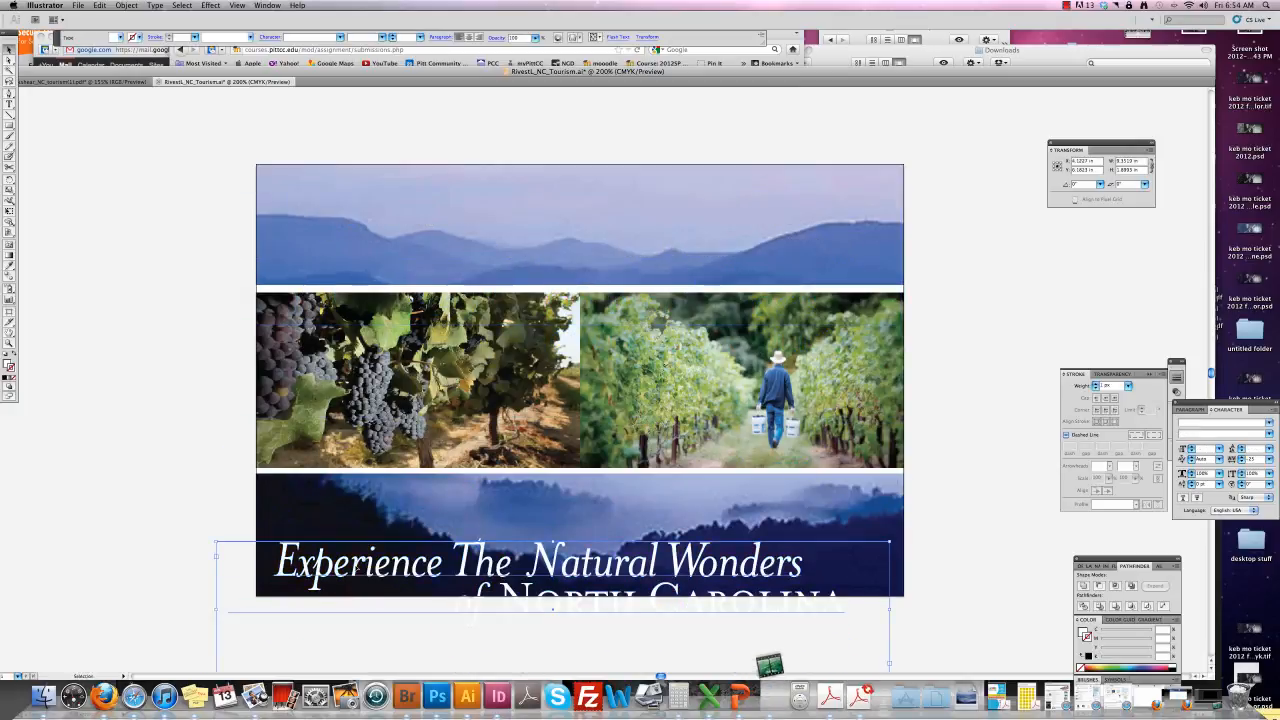
key("super+z")
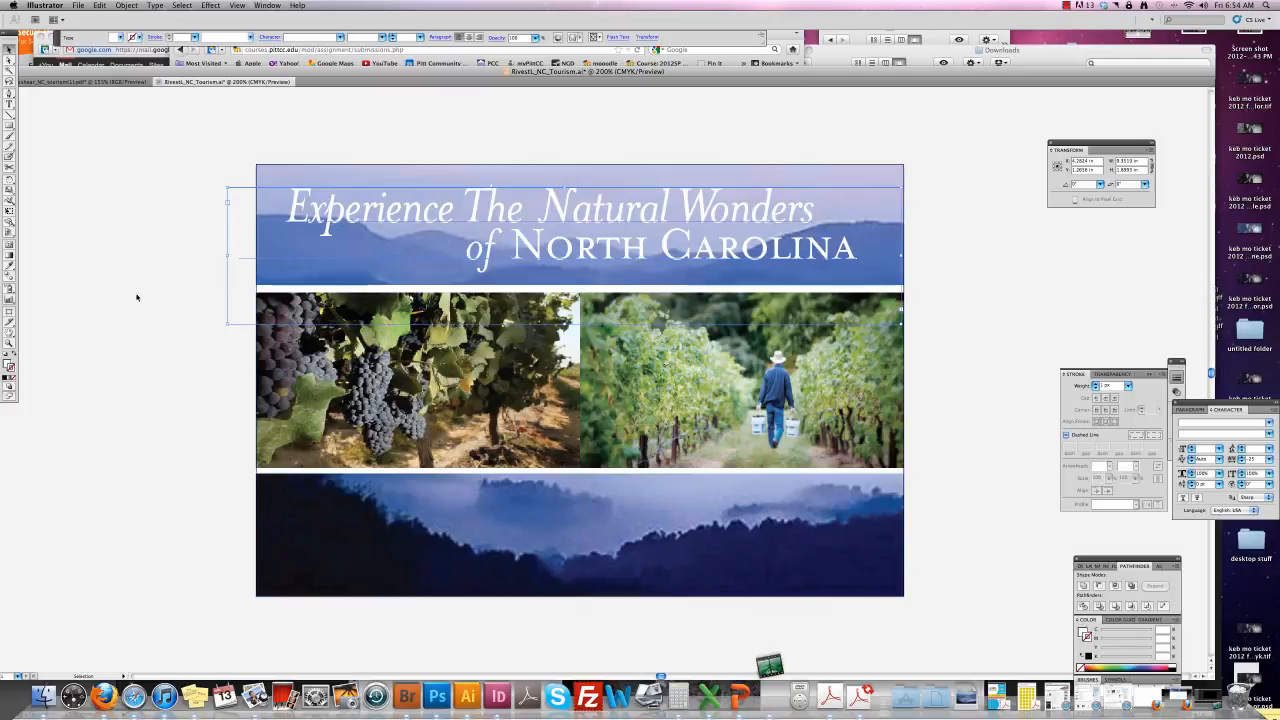
Paste a black, strokeless copy of the headline and arrange it behind the white text
key("super+v")
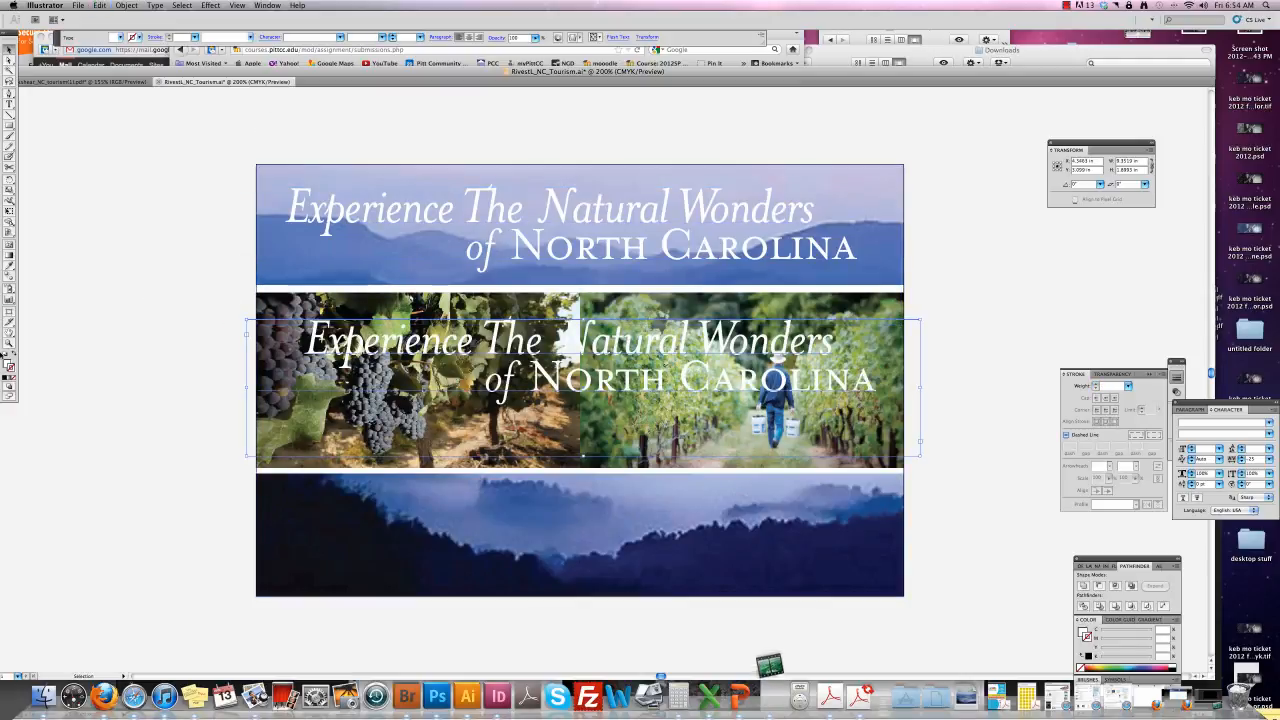
left_click(5, 354)
left_click(14, 354)
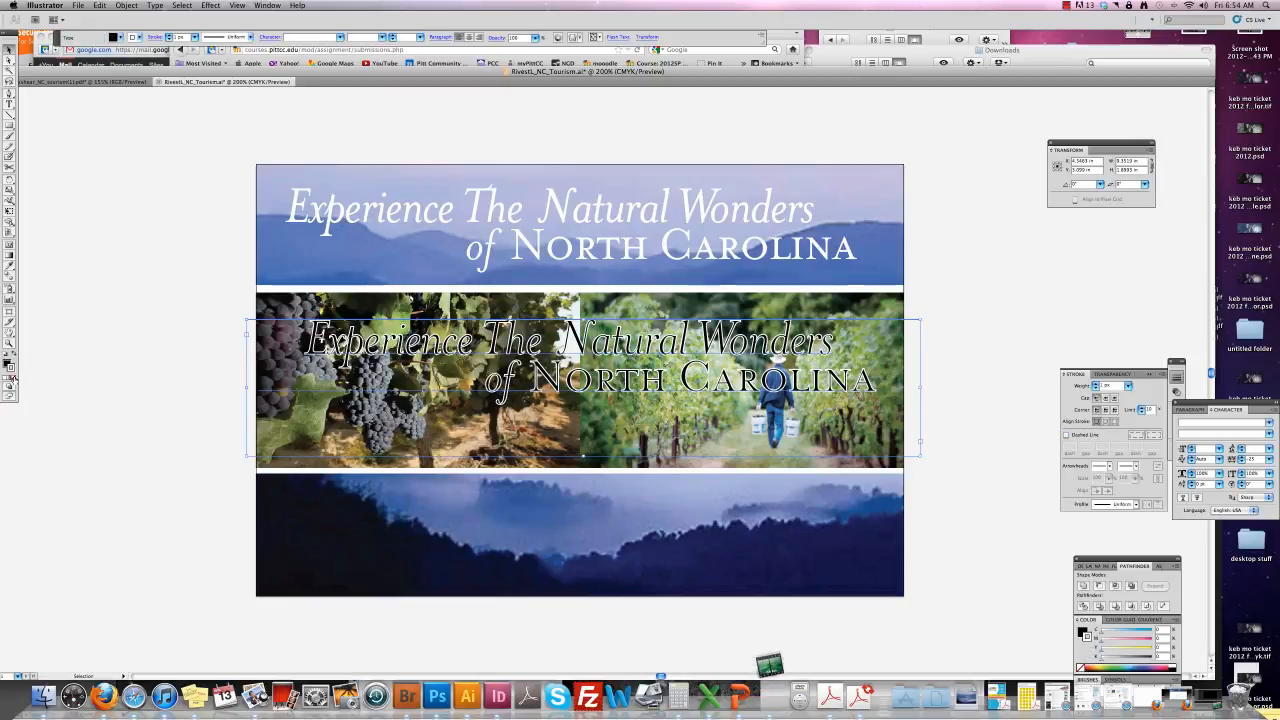
left_click(14, 381)
left_click_drag(320, 340, 312, 235)
left_click(126, 5)
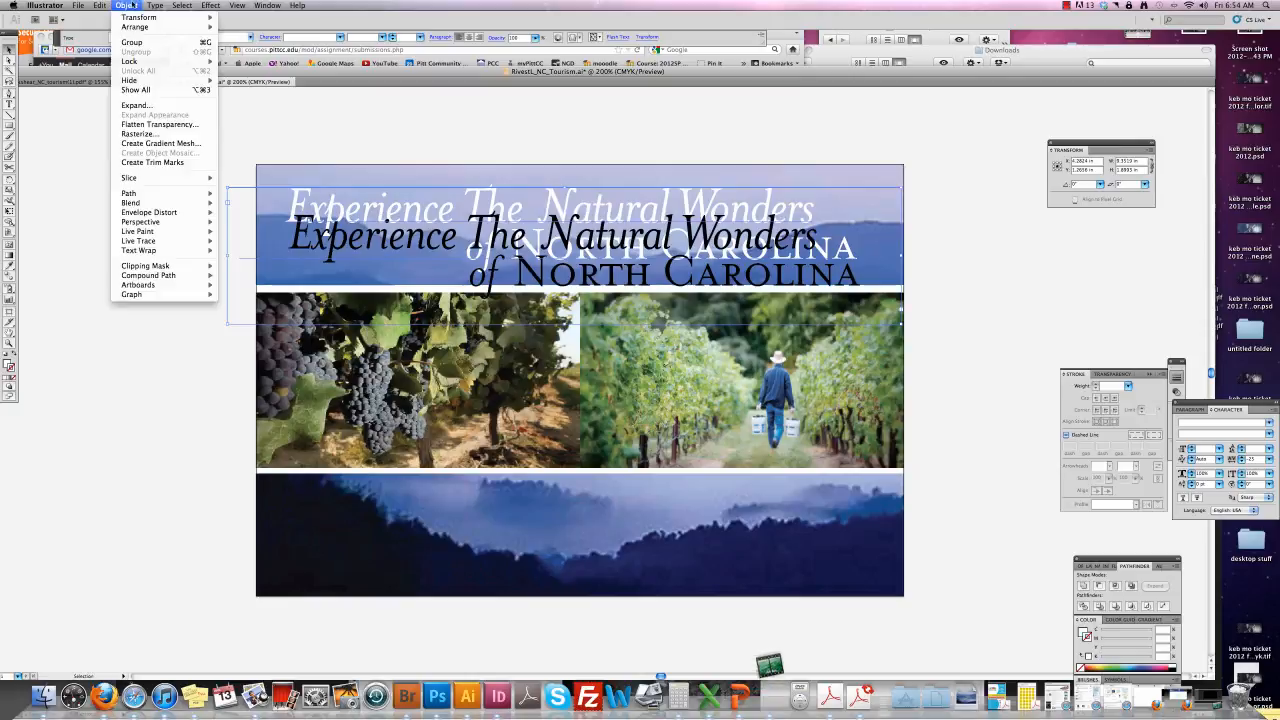
mouse_move(135, 27)
left_click(232, 27)
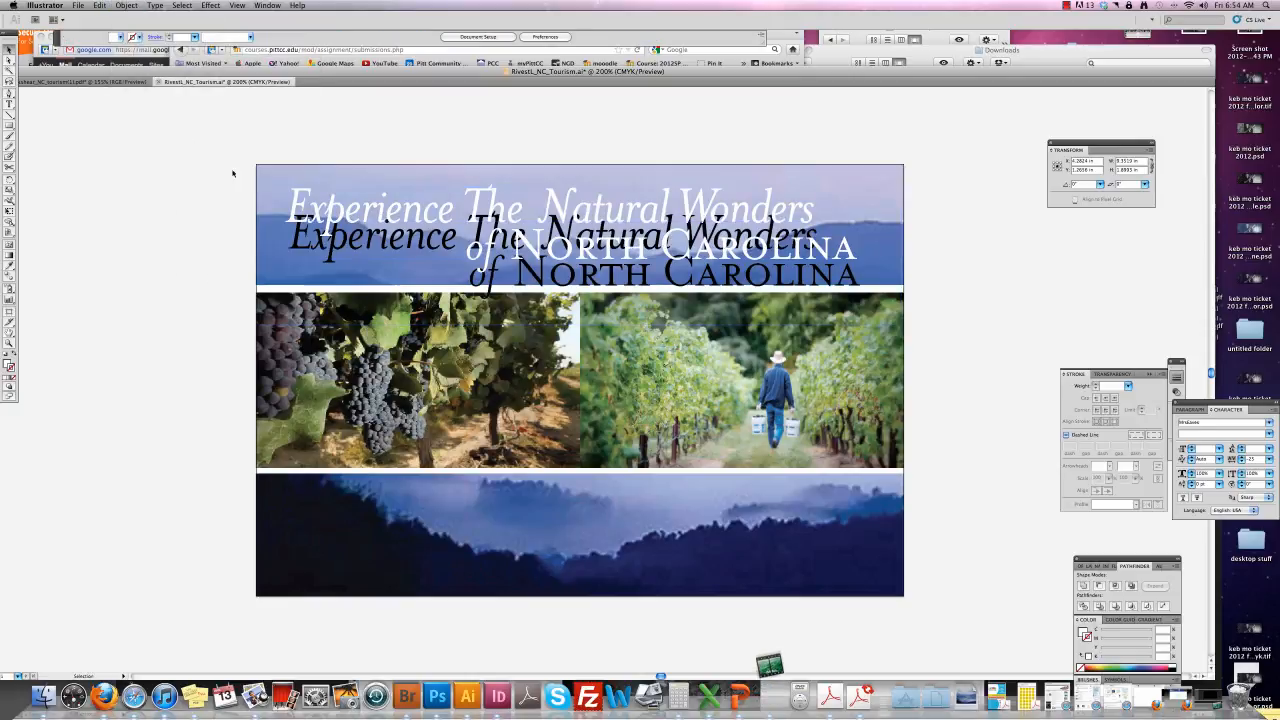
Offset the white headline slightly up and right so the black drop shadow shows
left_click_drag(298, 210, 300, 232)
key("Up")
key("Right")
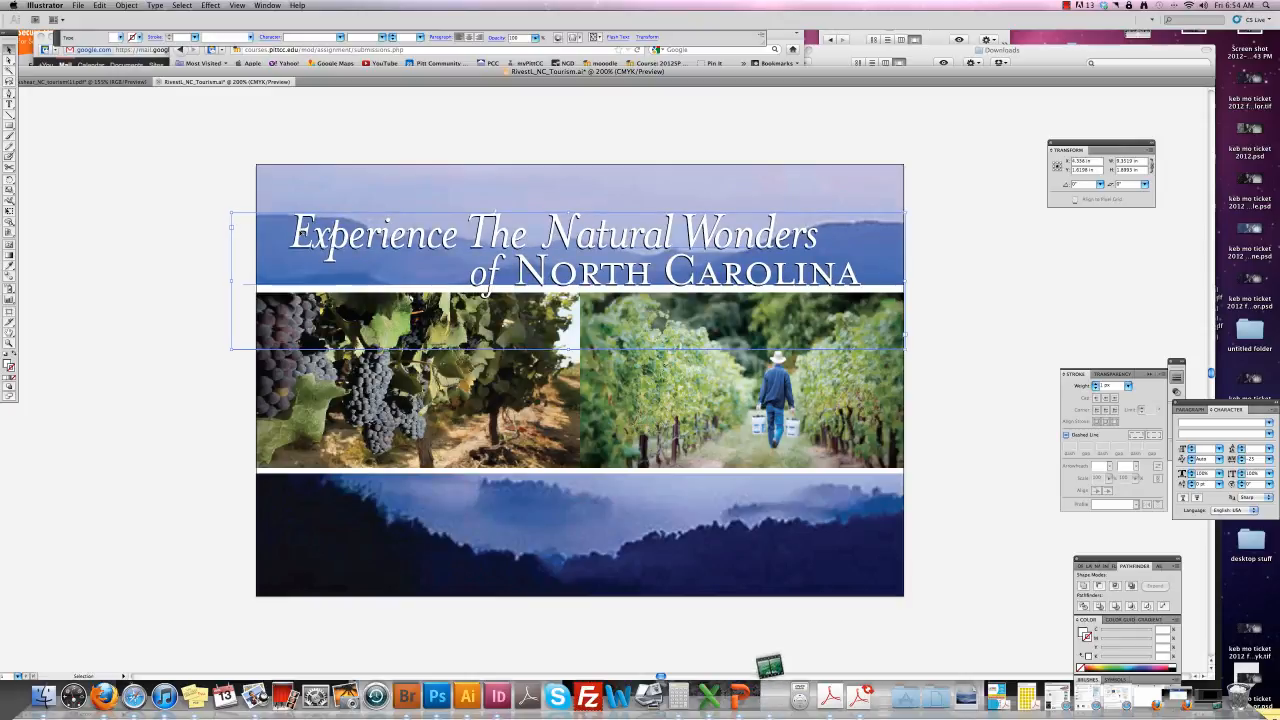
left_click_drag(240, 243, 251, 188)
left_click(107, 184)
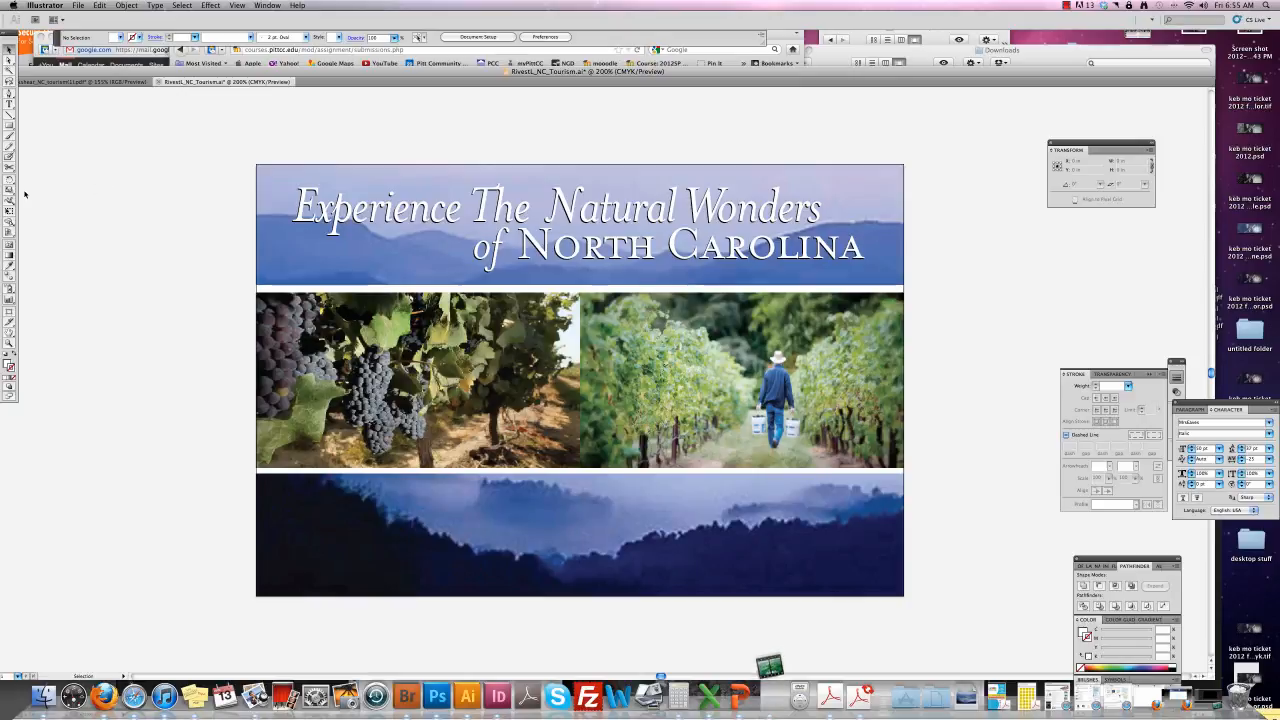
Draw a wavy Pen path across the photo boundary, from the left image edge to the right
scroll(18, 199, "left", 3)
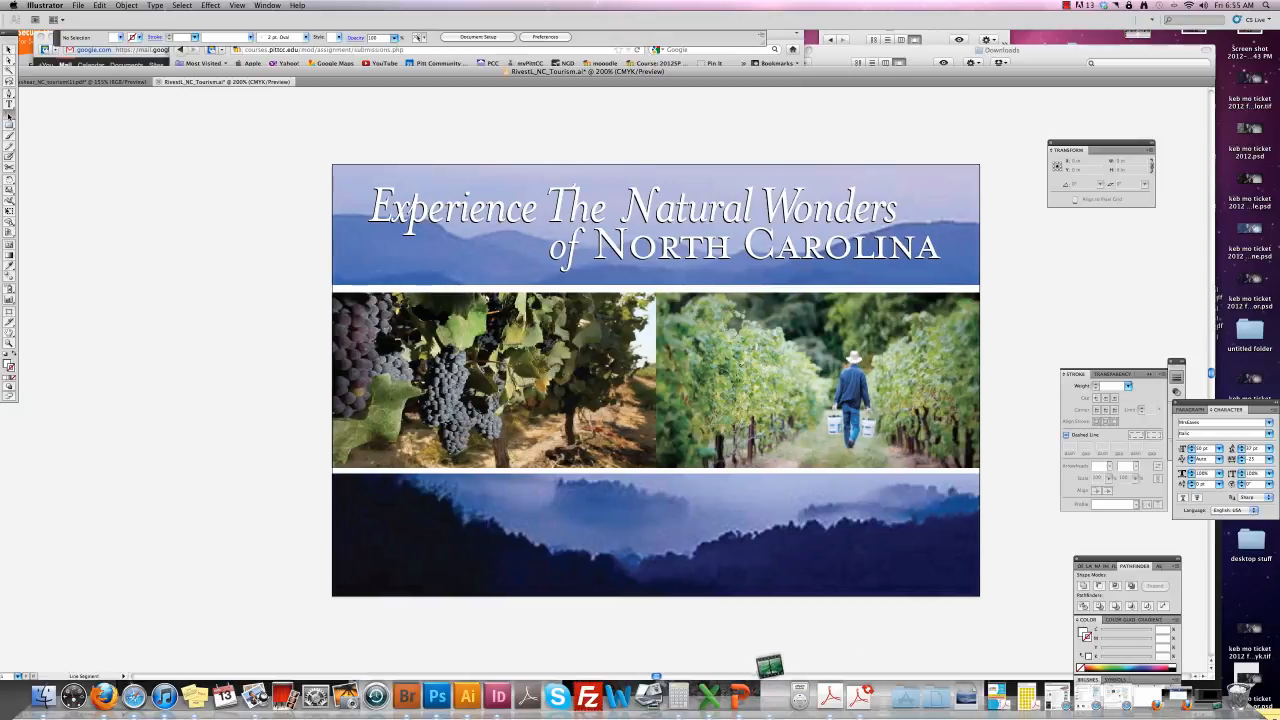
left_click(9, 96)
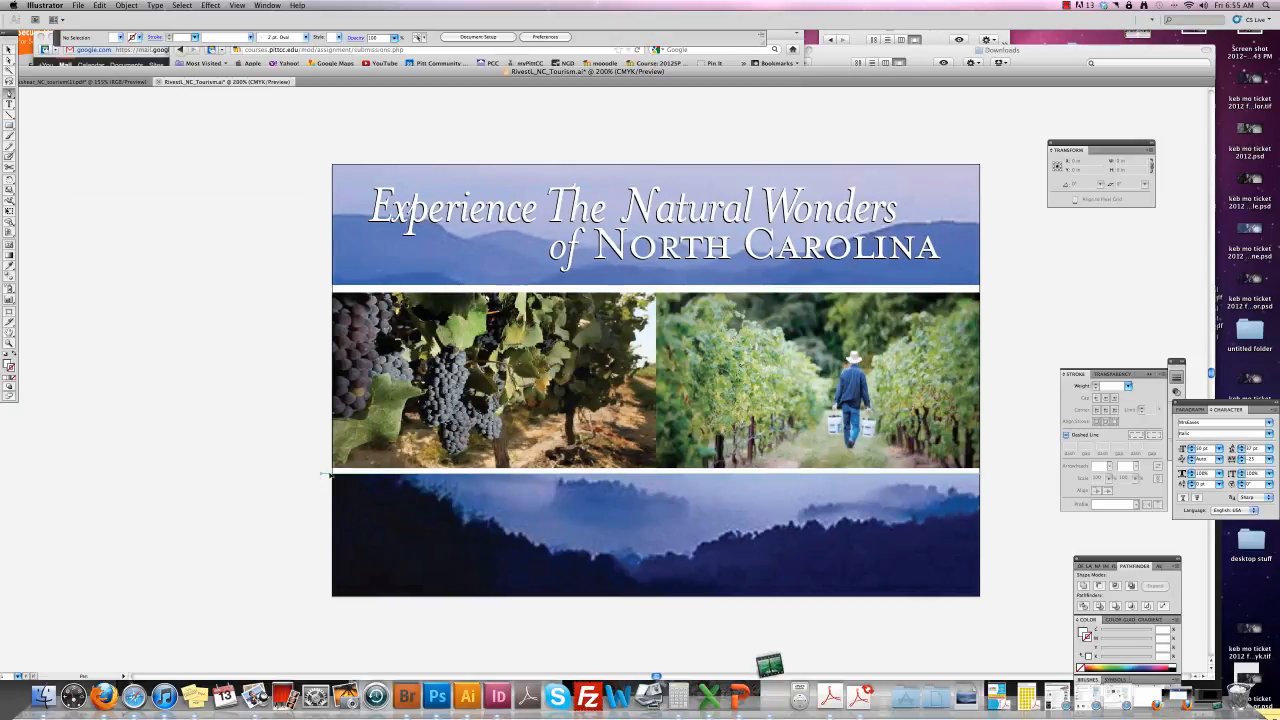
left_click_drag(321, 473, 349, 467)
left_click(513, 470)
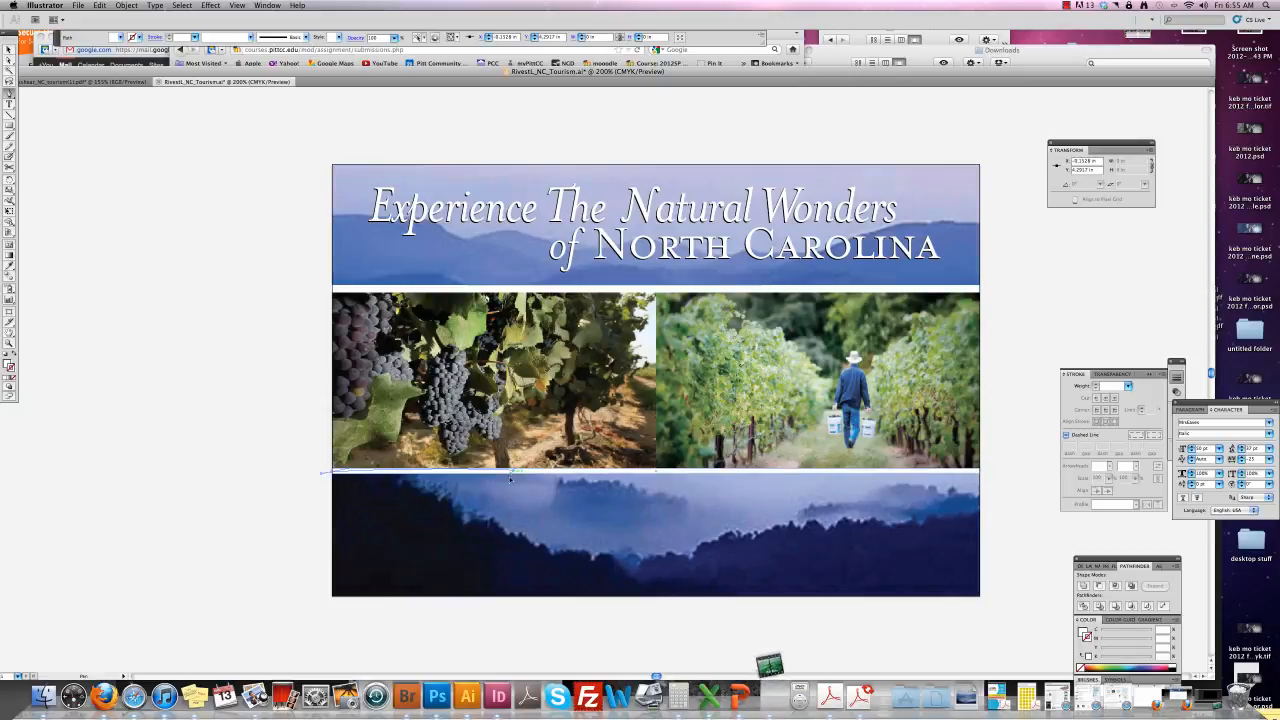
left_click_drag(597, 468, 627, 468)
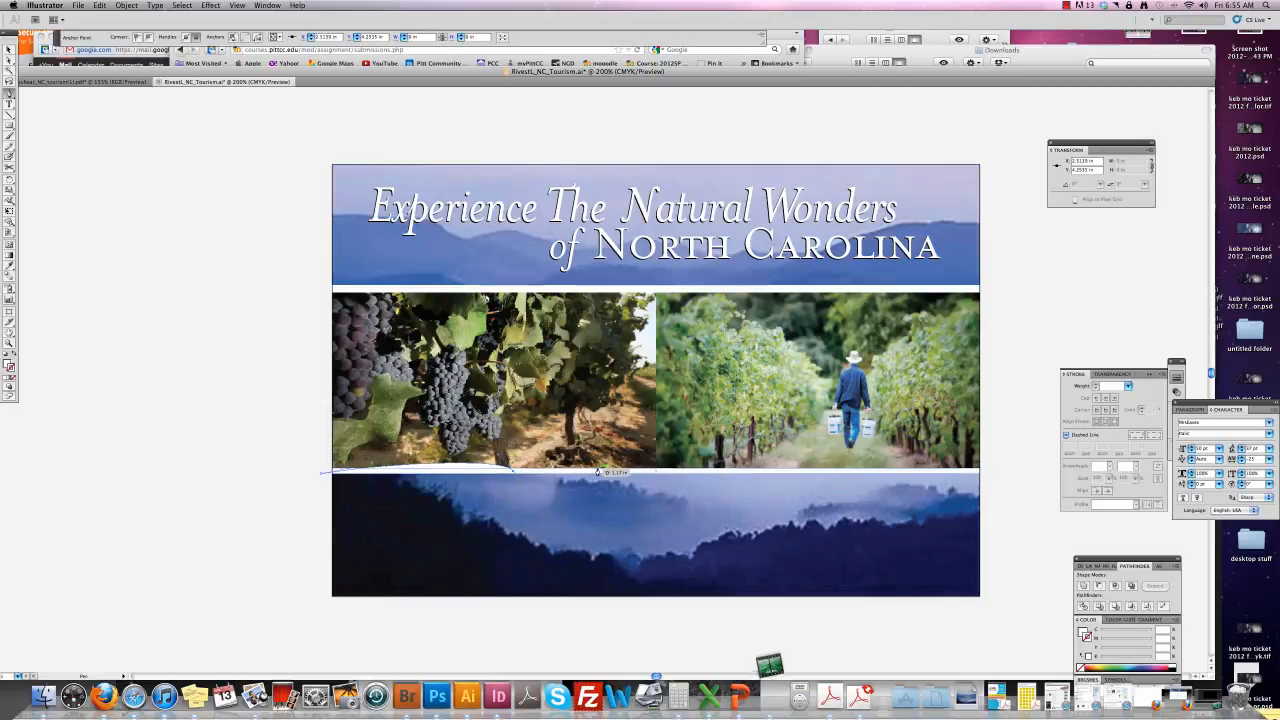
left_click_drag(731, 456, 785, 469)
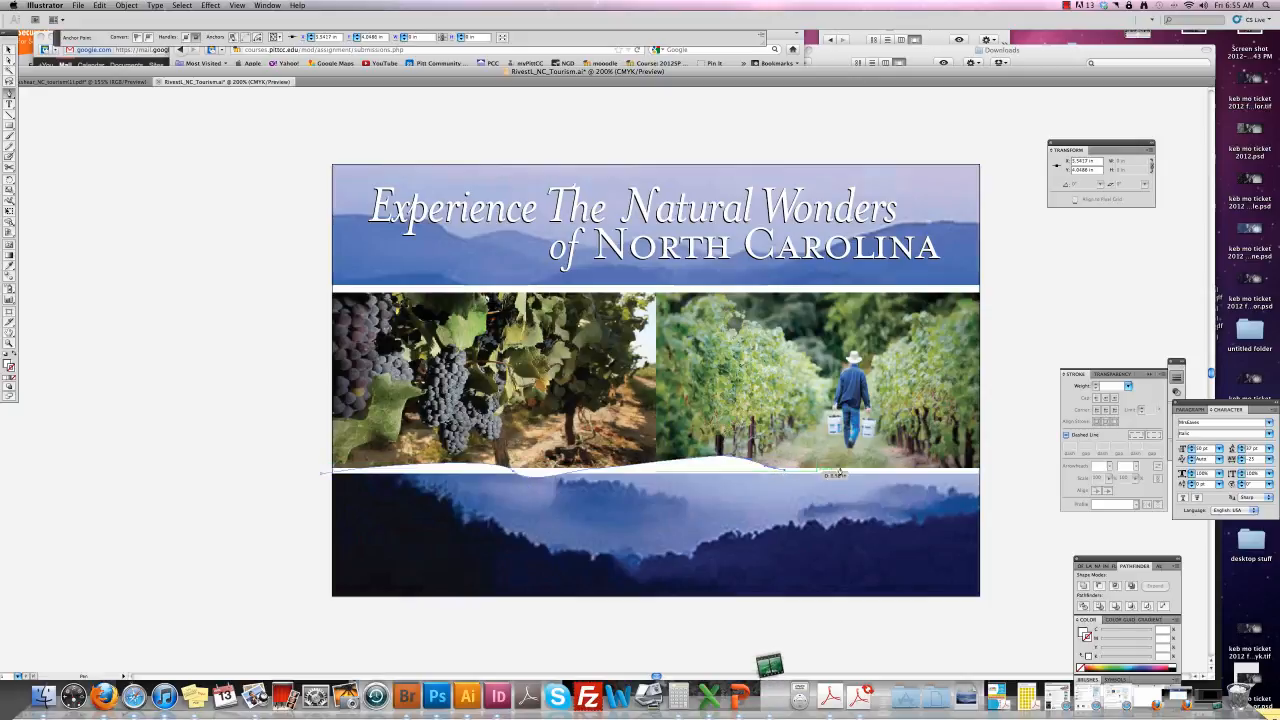
left_click(985, 471)
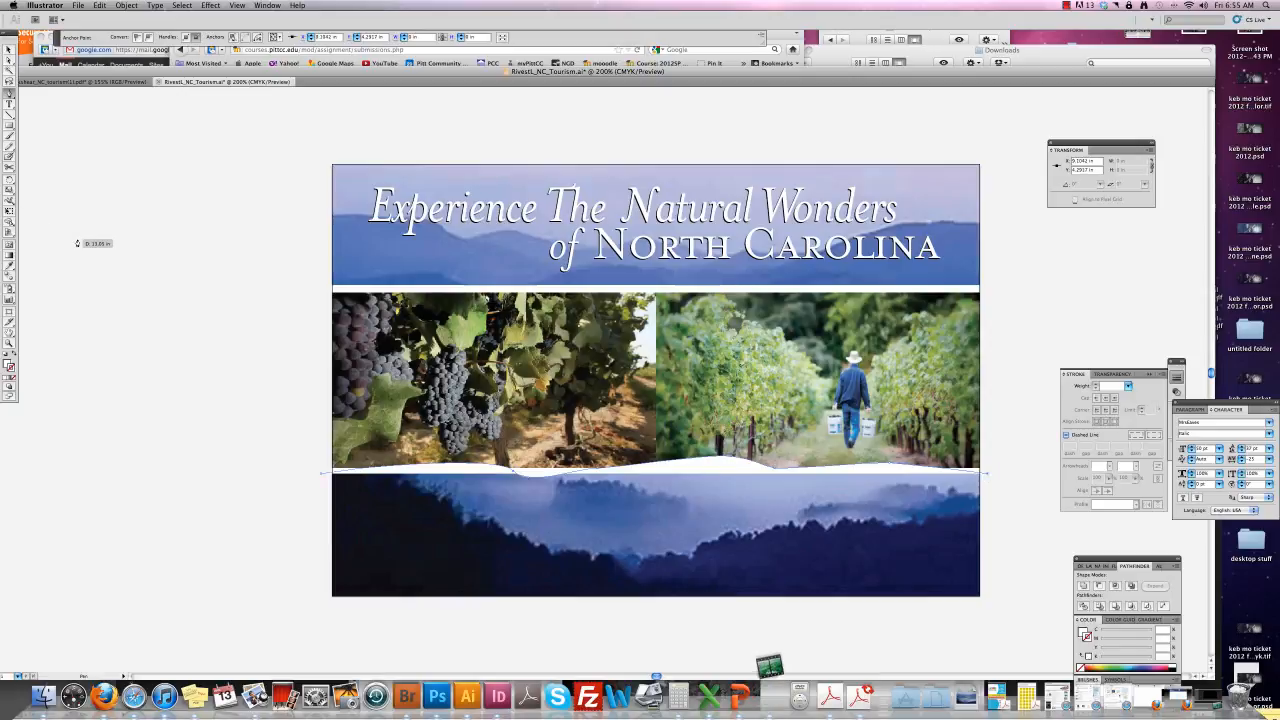
Deselect the finished divider and select the grapes photo
left_click(7, 48)
left_click(171, 257)
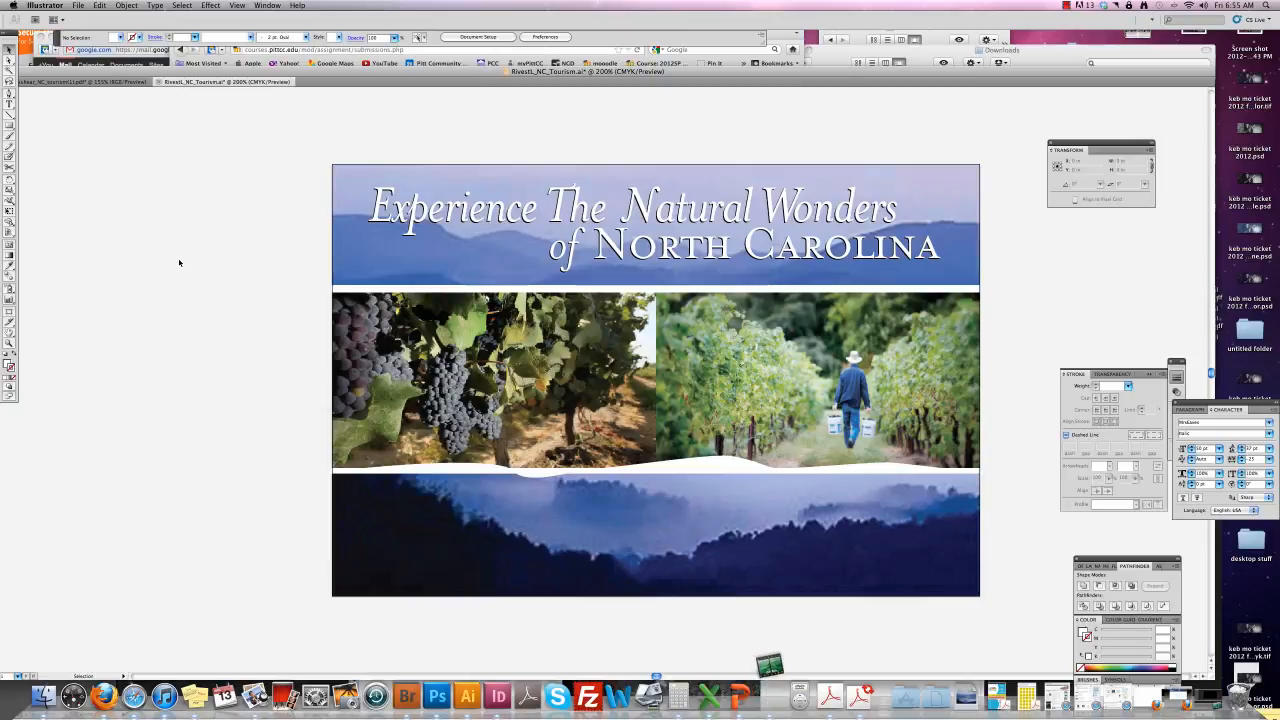
left_click(494, 460)
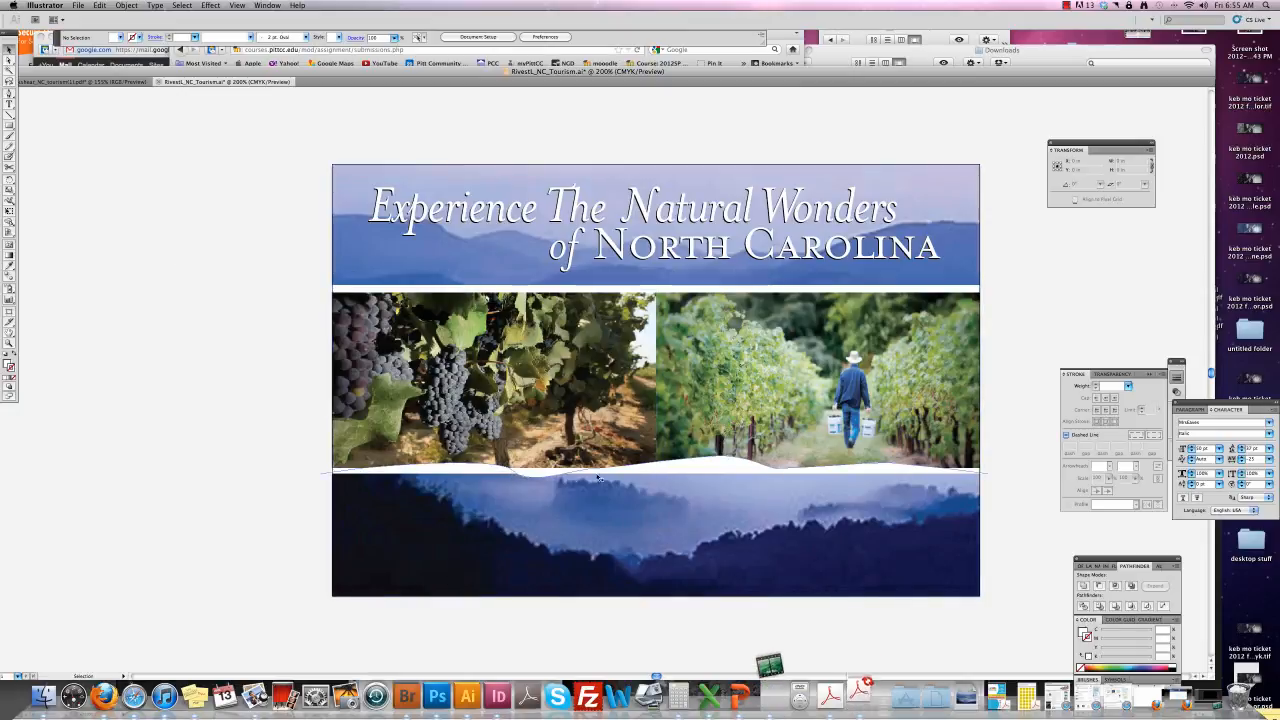